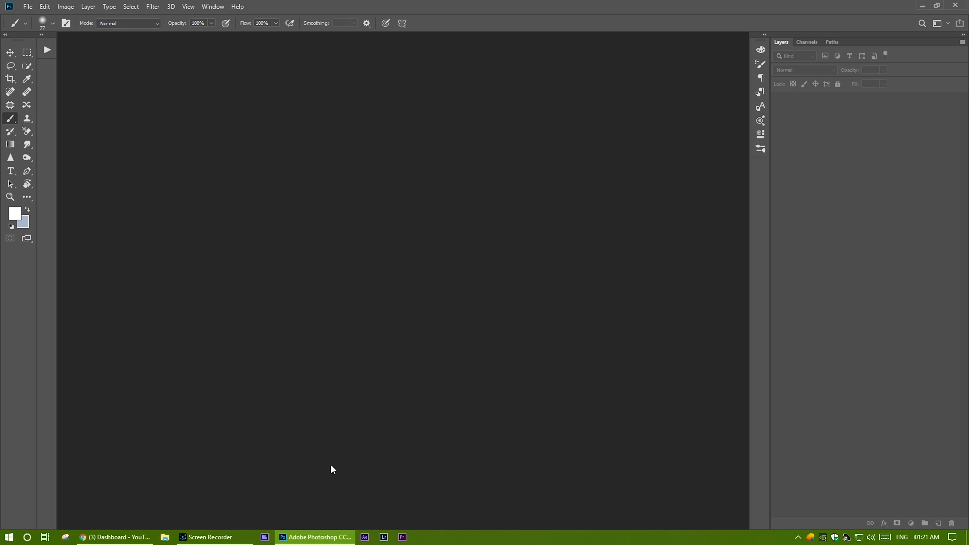
- Open the _DSC2602 photo from the Desktop and duplicate its Background layer
{"action": "left_click", "coordinate": [21, 8]}
{"action": "left_click", "coordinate": [38, 26]}
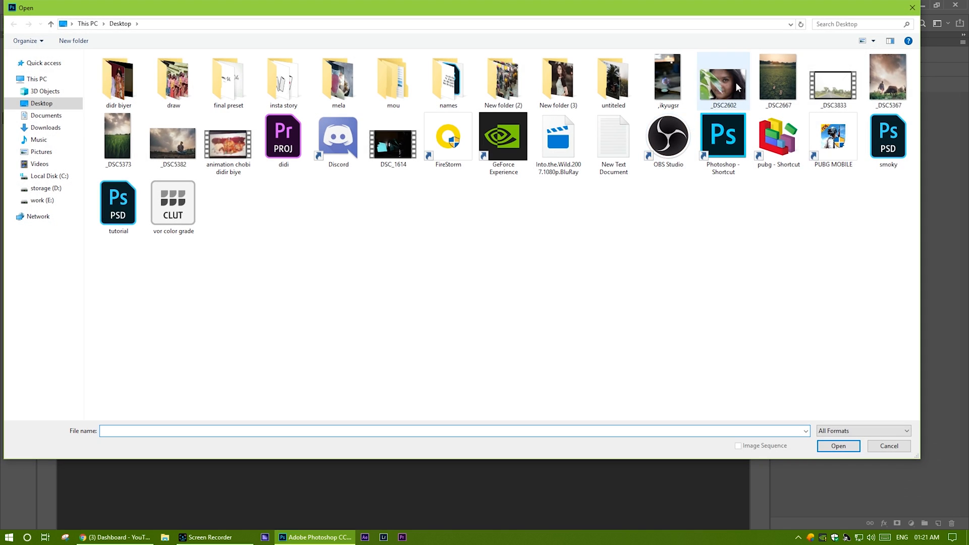
{"action": "double_click", "coordinate": [734, 85]}
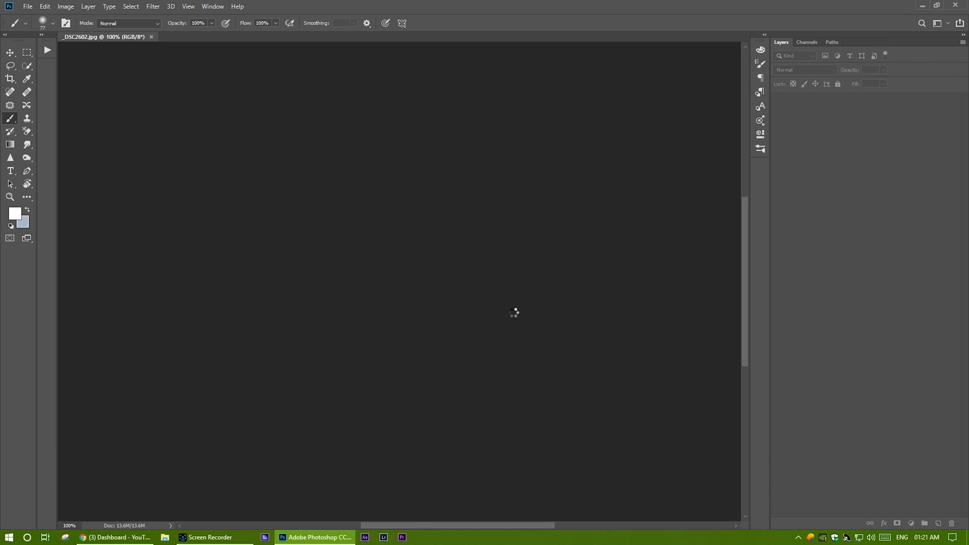
{"action": "key", "text": "f"}
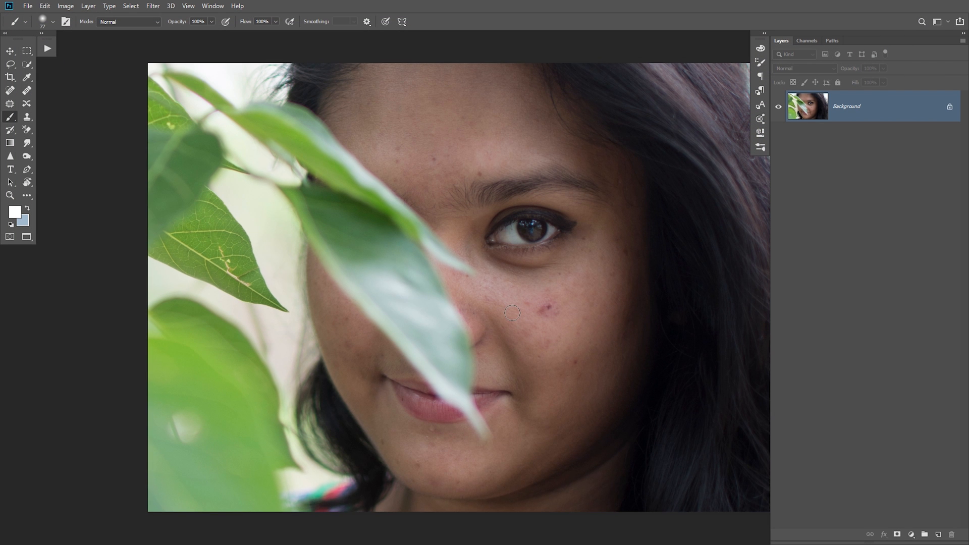
{"action": "left_click_drag", "start_coordinate": [517, 325], "coordinate": [432, 326]}
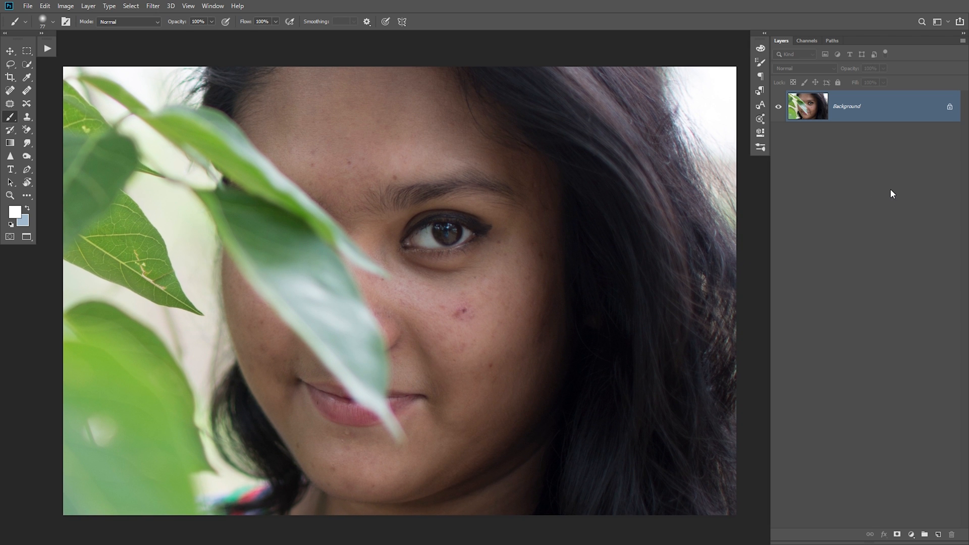
{"action": "key", "text": "ctrl+j"}
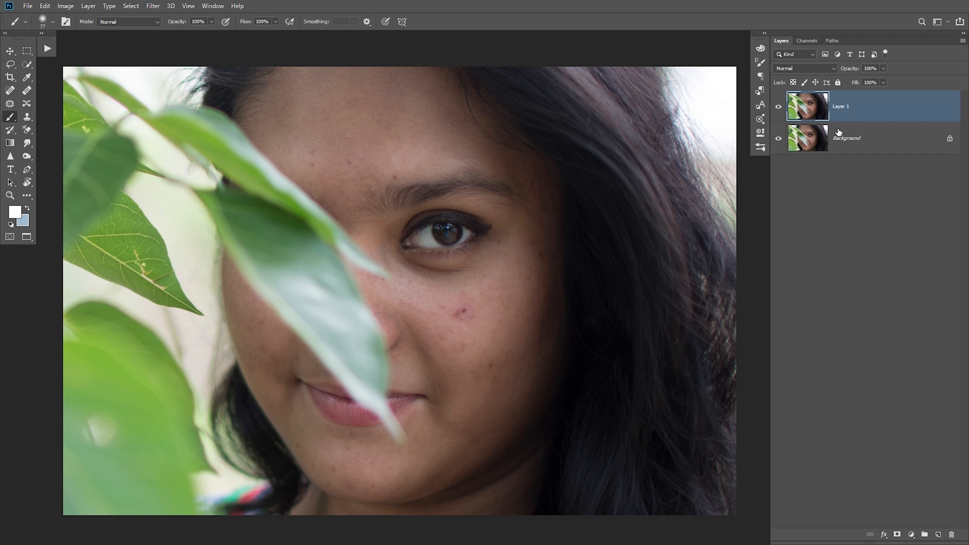
- Examine the skin on the cheeks, chin, under-eye area and forehead up close for blemishes and uneven spots
{"action": "scroll", "coordinate": [472, 312], "scroll_direction": "up", "scroll_amount": 5}
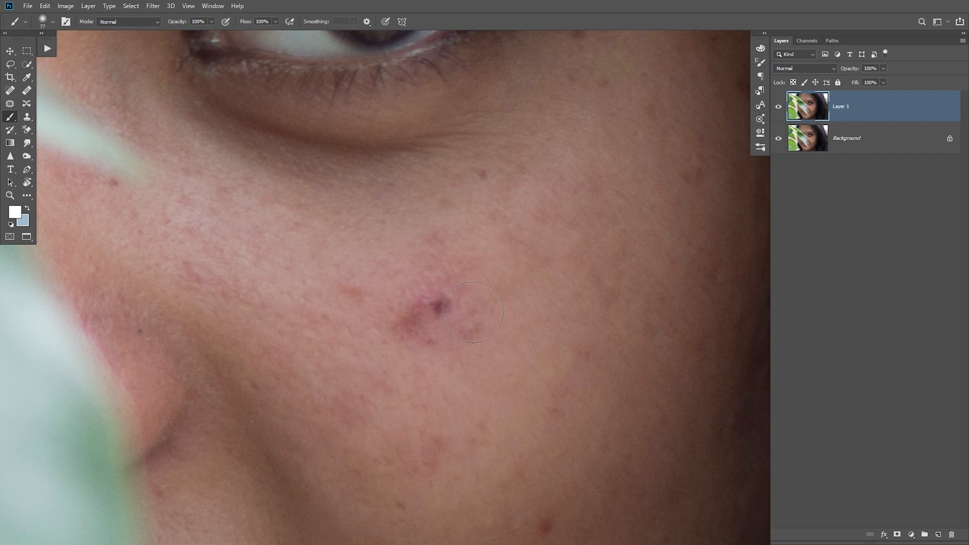
{"action": "left_click_drag", "start_coordinate": [478, 237], "coordinate": [288, 453]}
{"action": "left_click_drag", "start_coordinate": [448, 254], "coordinate": [585, 475]}
{"action": "left_click_drag", "start_coordinate": [288, 217], "coordinate": [548, 321]}
{"action": "left_click_drag", "start_coordinate": [169, 271], "coordinate": [514, 313]}
{"action": "scroll", "coordinate": [477, 290], "scroll_direction": "down", "scroll_amount": 3}
{"action": "left_click_drag", "start_coordinate": [557, 367], "coordinate": [435, 111]}
{"action": "left_click_drag", "start_coordinate": [567, 474], "coordinate": [510, 223]}
{"action": "left_click_drag", "start_coordinate": [179, 166], "coordinate": [333, 259]}
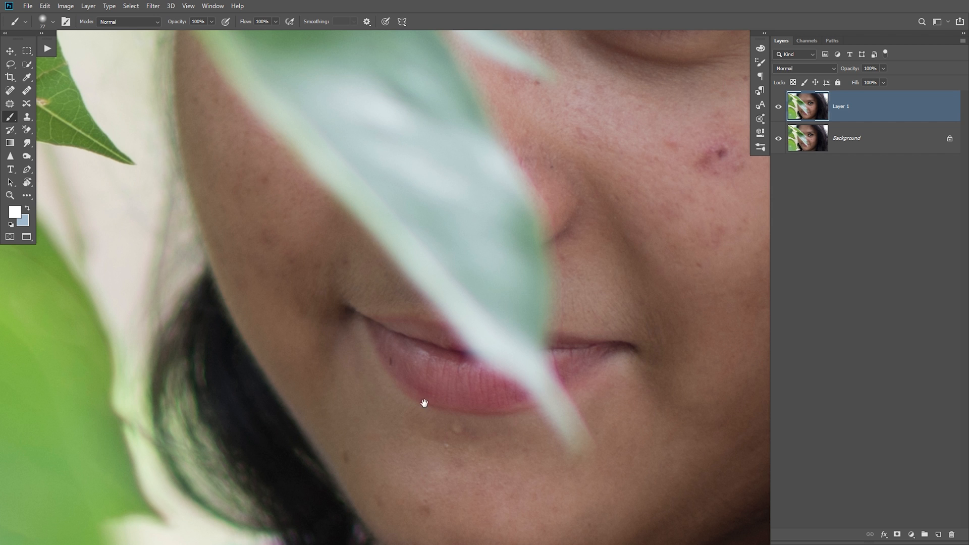
{"action": "left_click_drag", "start_coordinate": [424, 400], "coordinate": [232, 459]}
{"action": "left_click_drag", "start_coordinate": [359, 309], "coordinate": [352, 410]}
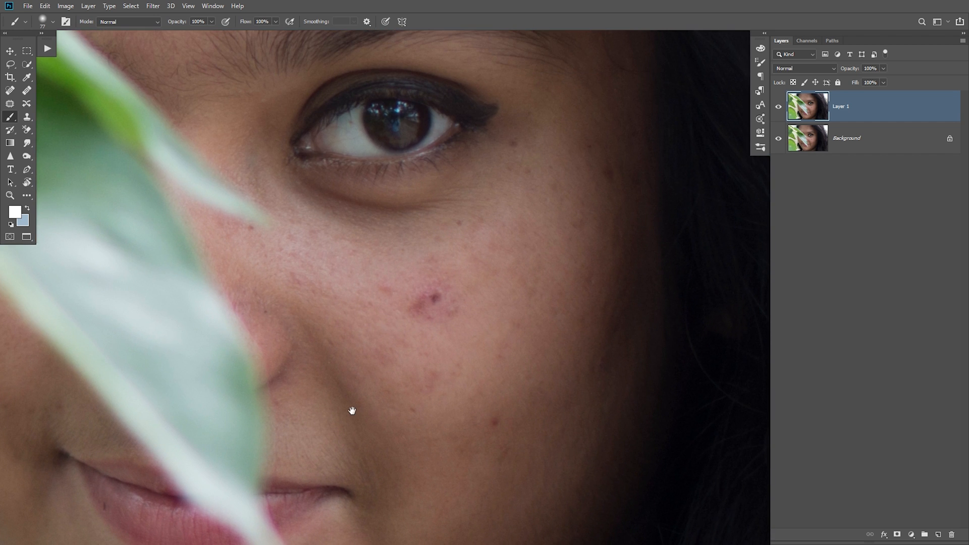
{"action": "left_click_drag", "start_coordinate": [432, 271], "coordinate": [441, 352]}
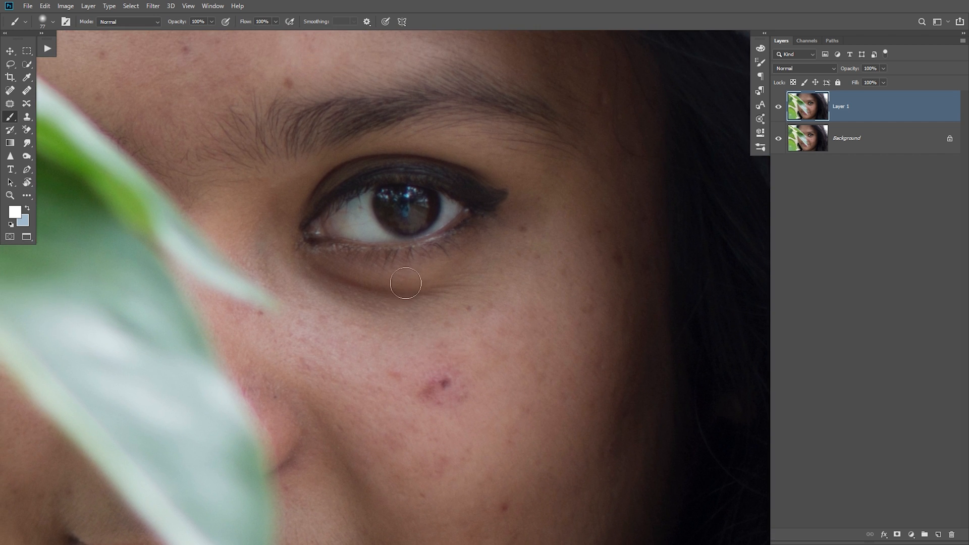
{"action": "scroll", "coordinate": [404, 283], "scroll_direction": "down", "scroll_amount": 1}
{"action": "scroll", "coordinate": [405, 283], "scroll_direction": "down", "scroll_amount": 2}
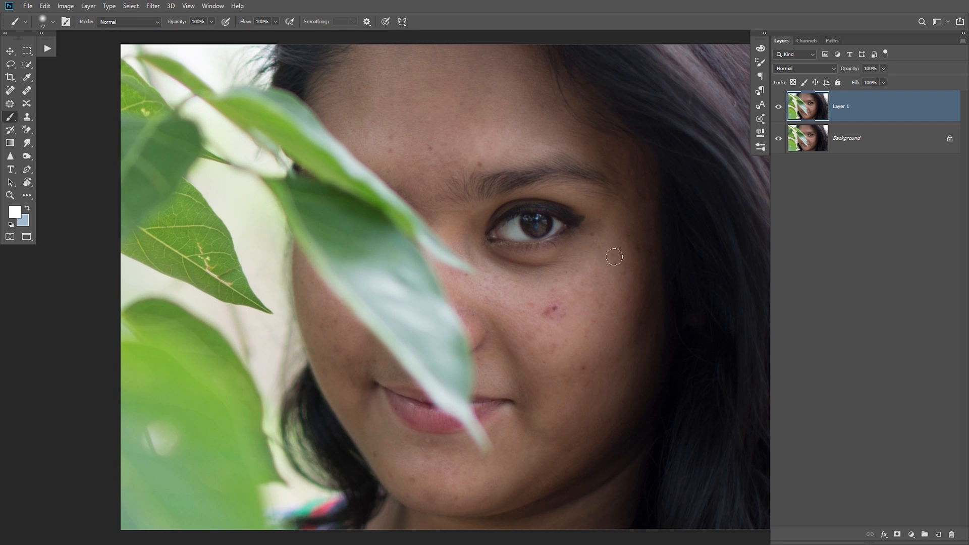
{"action": "scroll", "coordinate": [581, 285], "scroll_direction": "up", "scroll_amount": 1}
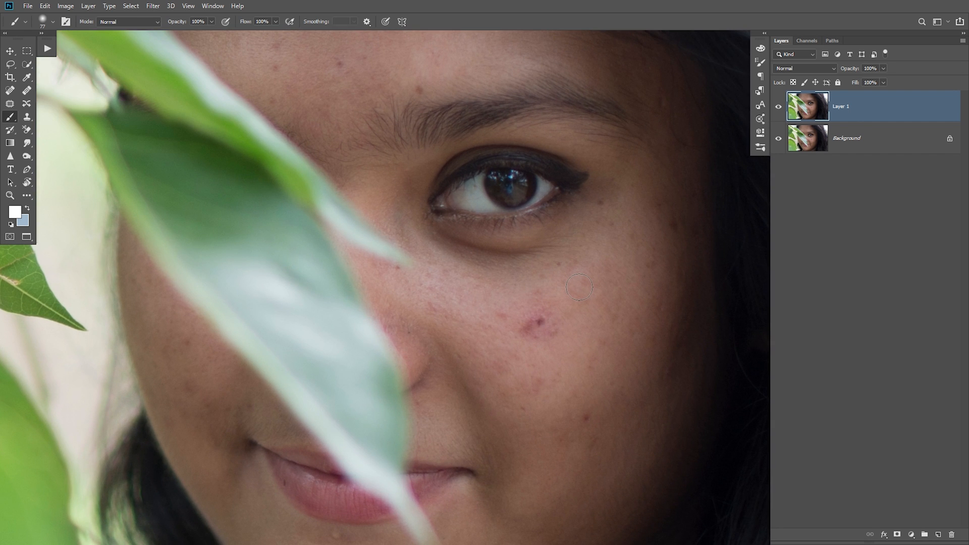
{"action": "left_click_drag", "start_coordinate": [514, 224], "coordinate": [498, 368]}
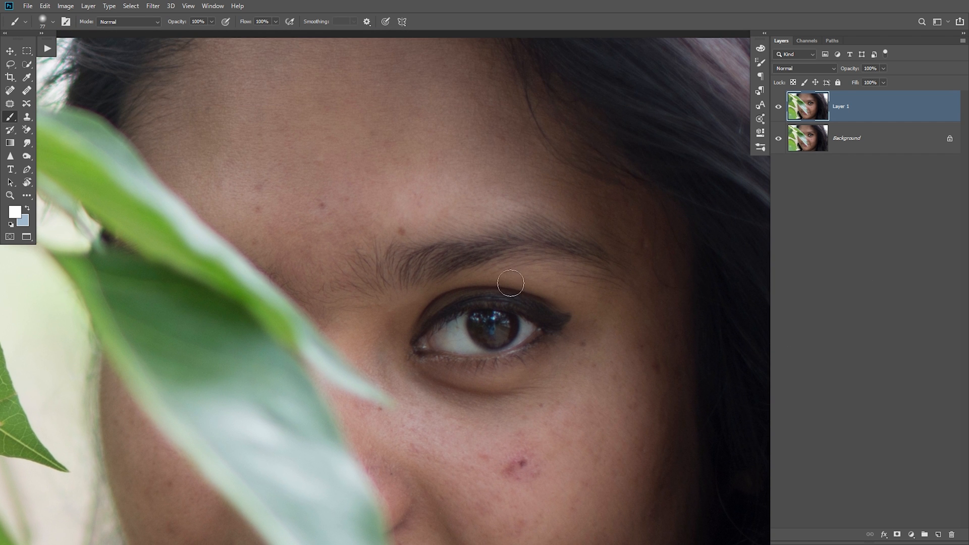
{"action": "scroll", "coordinate": [303, 247], "scroll_direction": "up", "scroll_amount": 2}
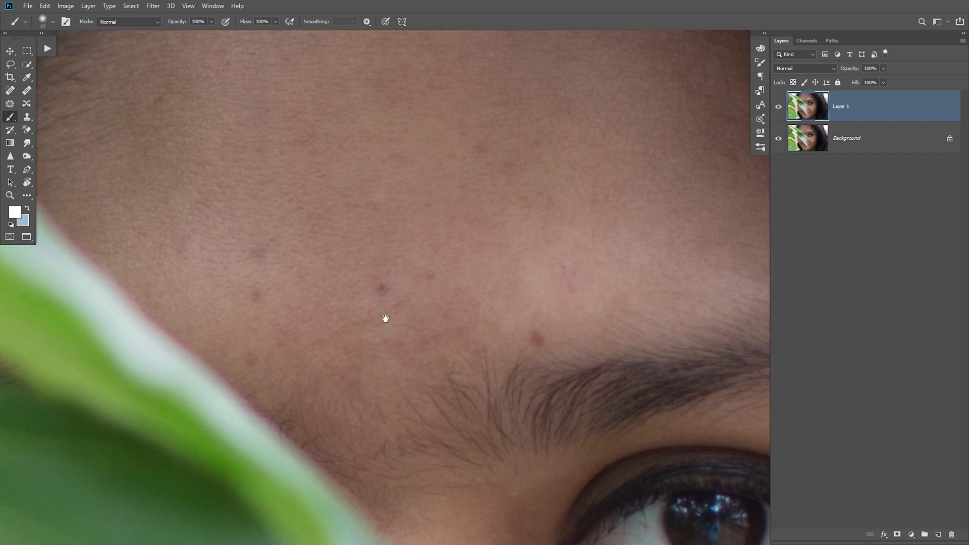
{"action": "left_click_drag", "start_coordinate": [386, 318], "coordinate": [401, 386]}
{"action": "key", "text": "bracketleft"}
{"action": "key", "text": "bracketleft"}
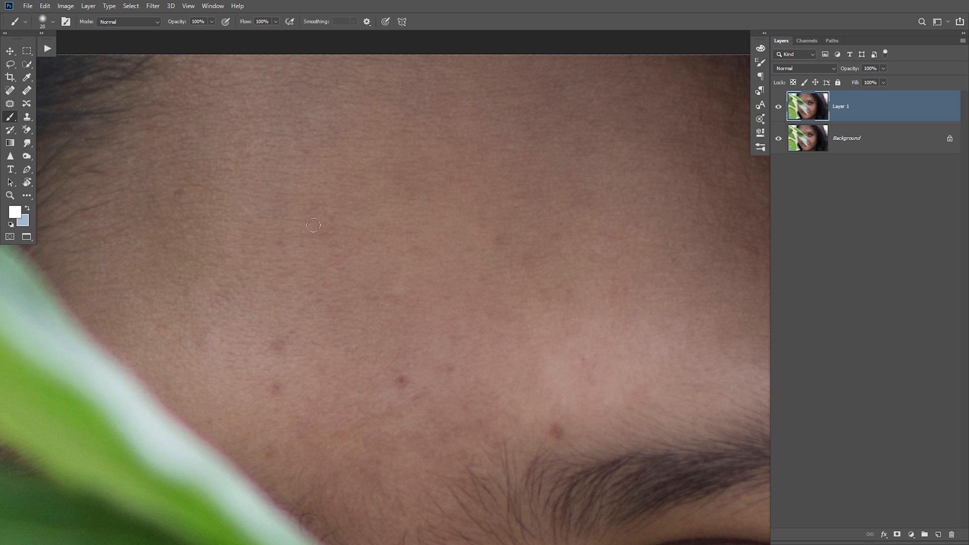
{"action": "scroll", "coordinate": [595, 181], "scroll_direction": "down", "scroll_amount": 3}
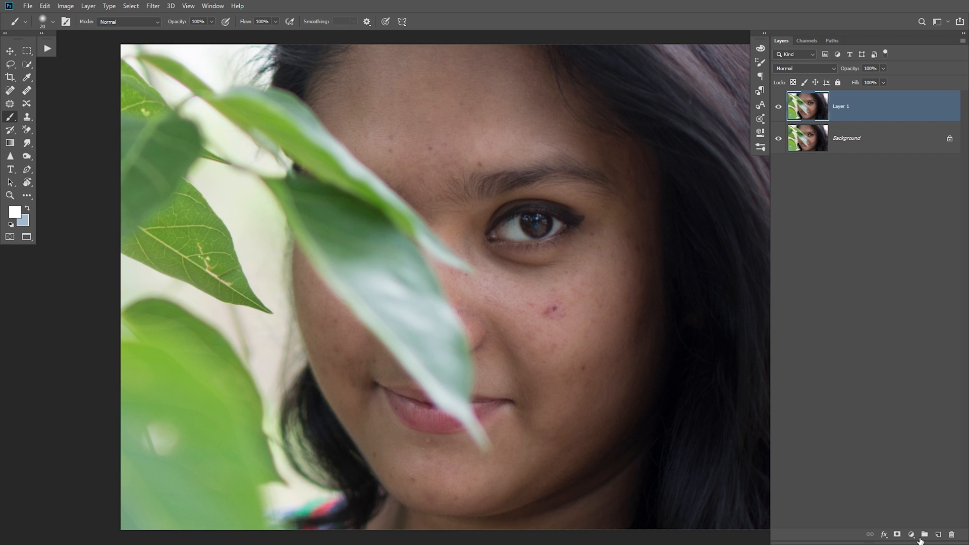
- Add a Black & White adjustment layer above the duplicated photo layer and open its settings
{"action": "left_click", "coordinate": [911, 534]}
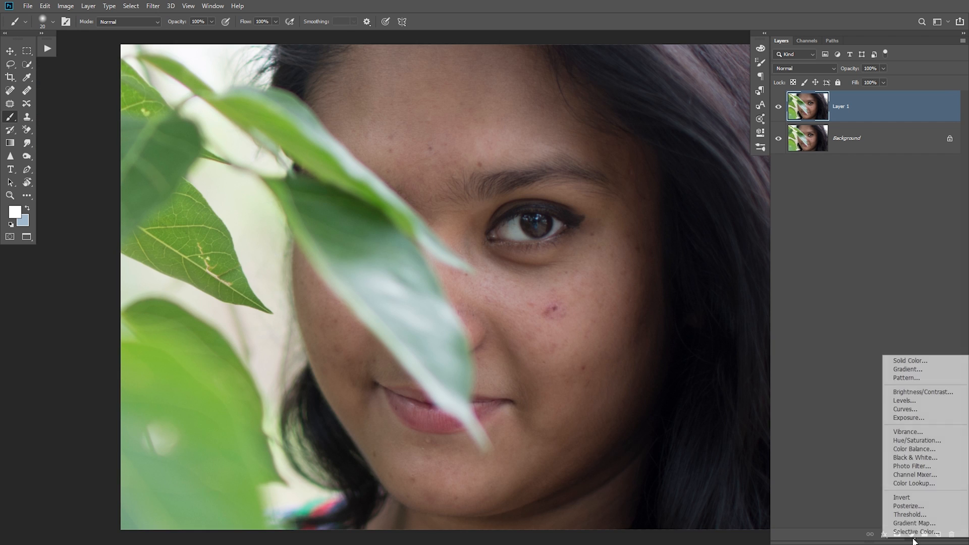
{"action": "left_click", "coordinate": [914, 458]}
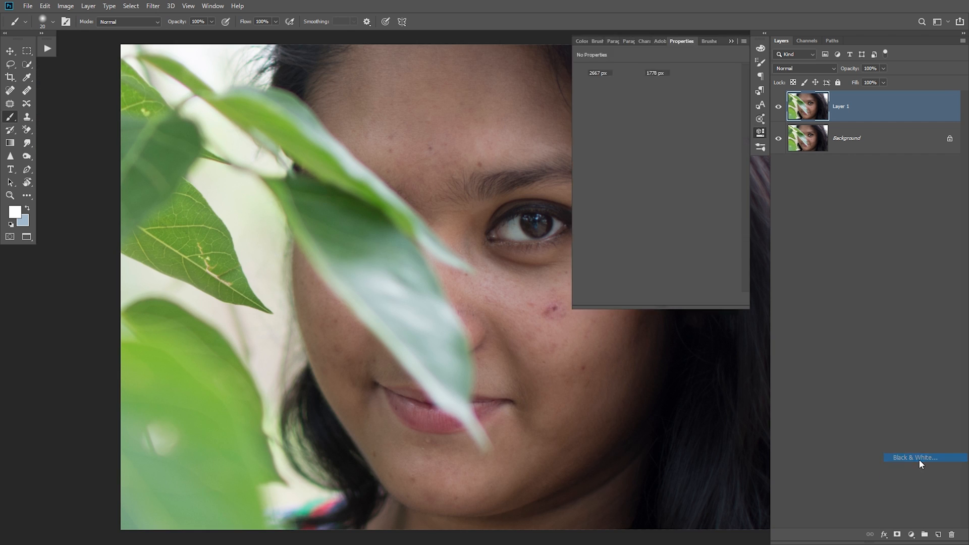
{"action": "scroll", "coordinate": [517, 237], "scroll_direction": "up", "scroll_amount": 4}
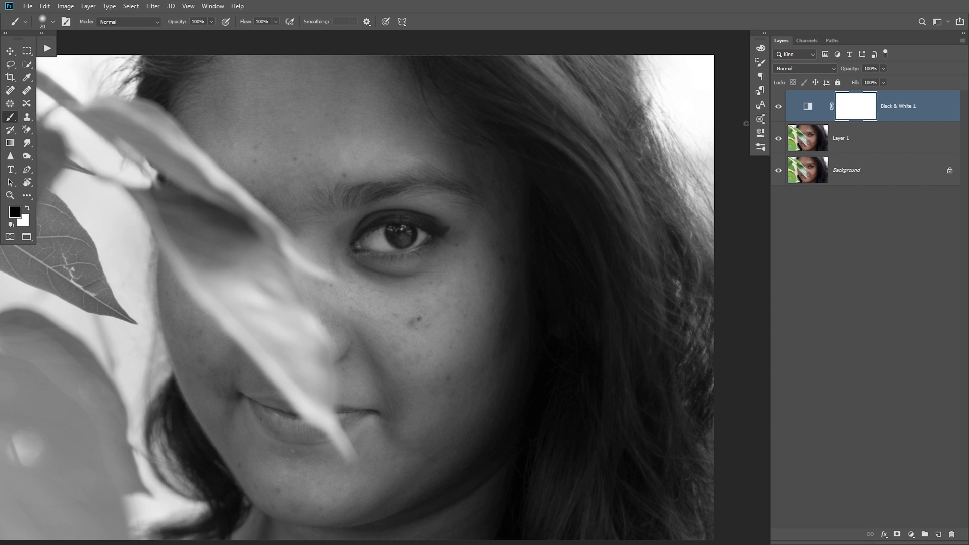
{"action": "left_click", "coordinate": [808, 110]}
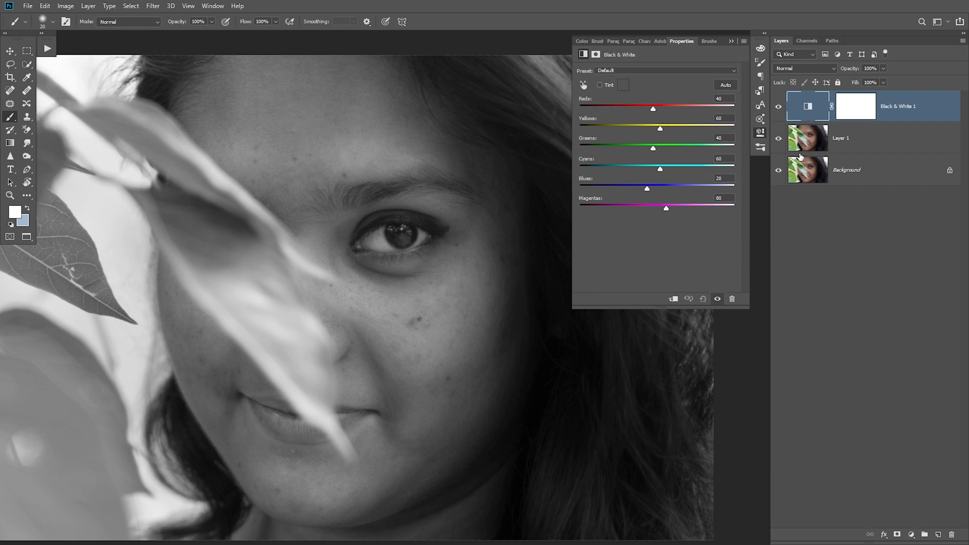
- Lower the Reds of the Black & White adjustment to about -156 to darken the skin blemishes
{"action": "left_click", "coordinate": [654, 111]}
{"action": "left_click_drag", "start_coordinate": [655, 110], "coordinate": [596, 109]}
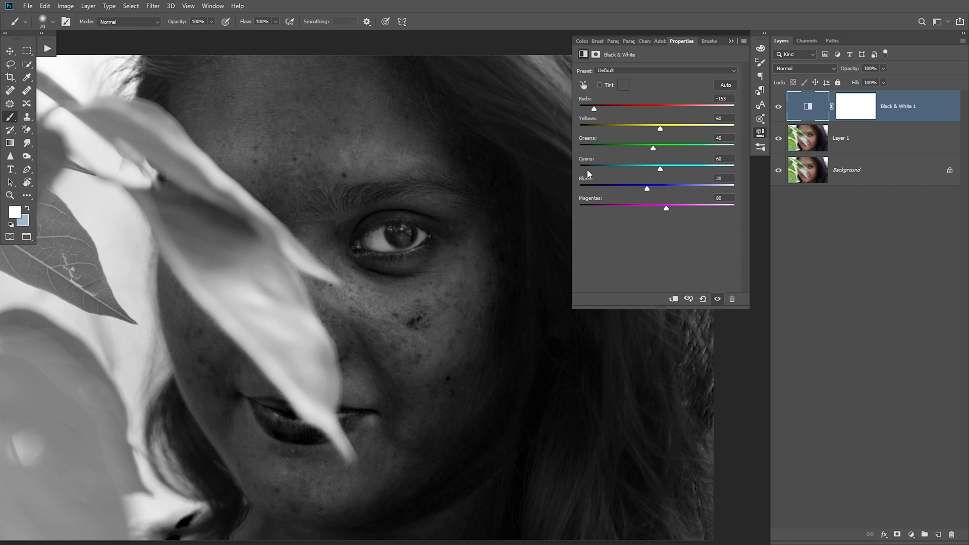
{"action": "left_click_drag", "start_coordinate": [594, 109], "coordinate": [571, 110]}
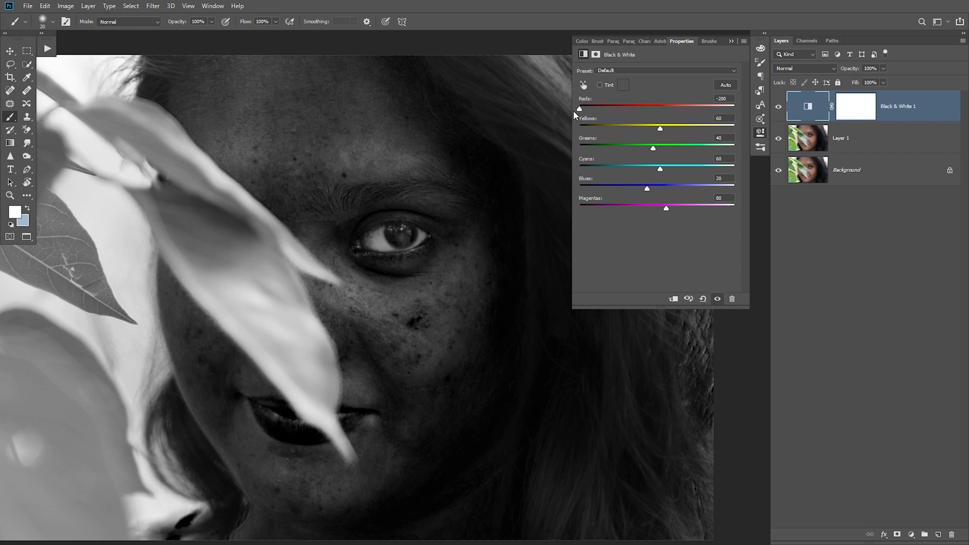
{"action": "left_click_drag", "start_coordinate": [573, 111], "coordinate": [597, 115]}
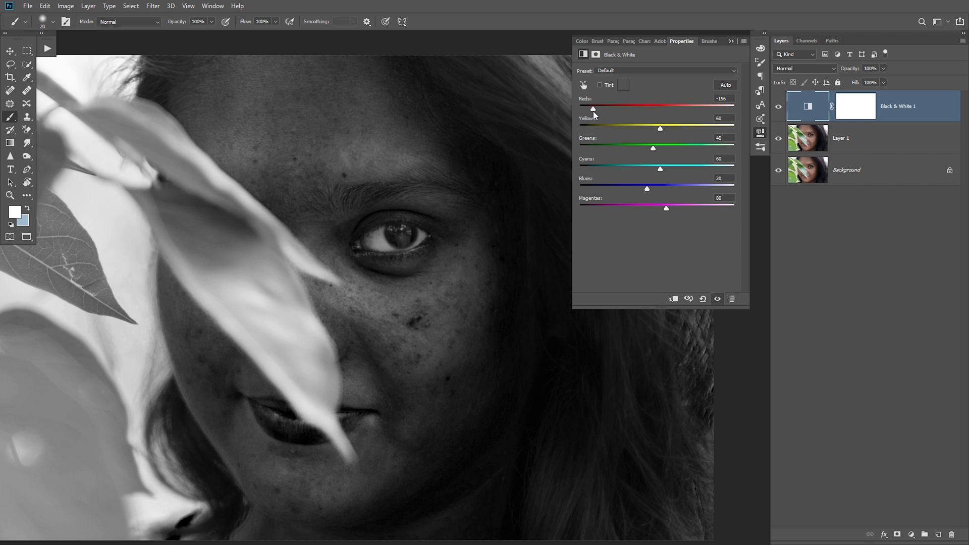
{"action": "left_click", "coordinate": [811, 121]}
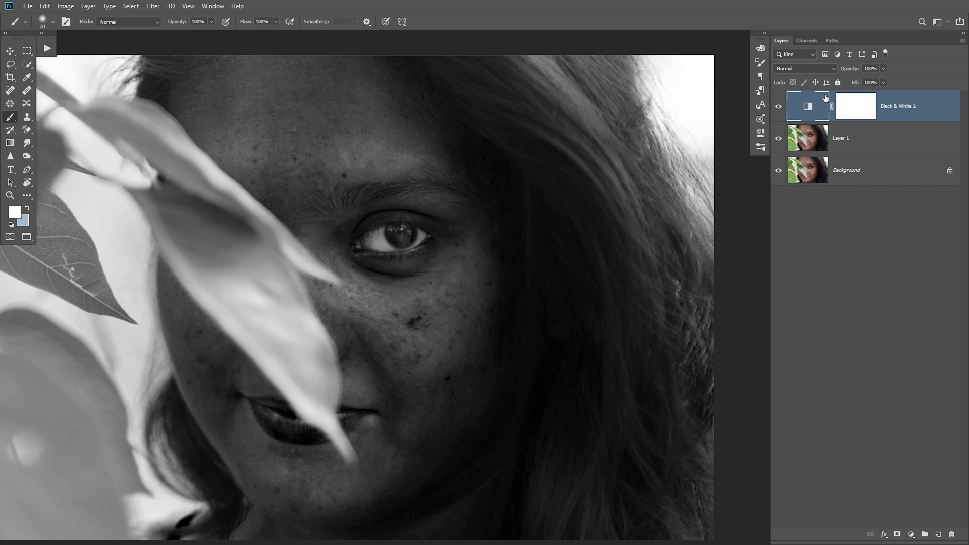
- On Layer 1, remove the dark mole above the inner eyebrow using the Spot Healing Brush at size 30
{"action": "left_click", "coordinate": [853, 140]}
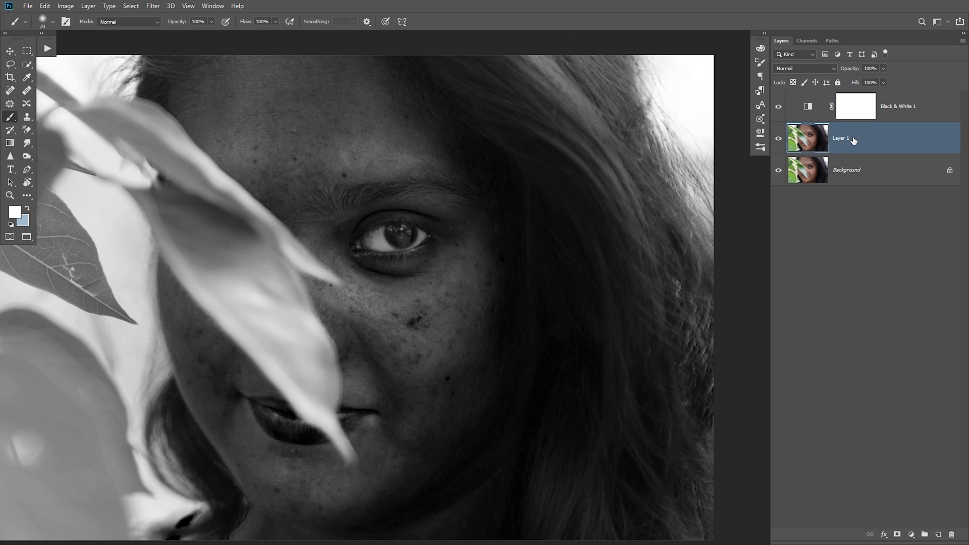
{"action": "scroll", "coordinate": [324, 282], "scroll_direction": "up", "scroll_amount": 8}
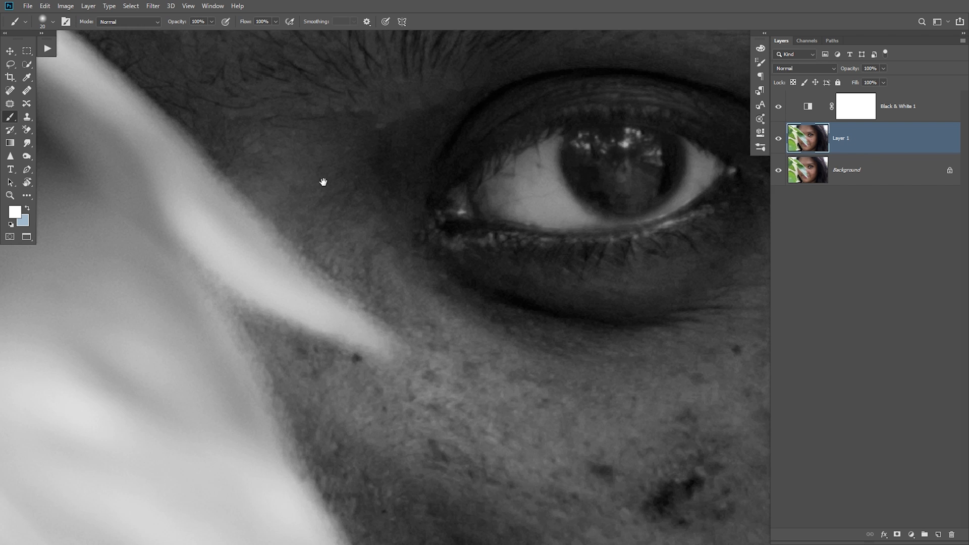
{"action": "mouse_move", "coordinate": [323, 182]}
{"action": "left_mouse_down"}
{"action": "mouse_move", "coordinate": [350, 430]}
{"action": "mouse_move", "coordinate": [359, 355]}
{"action": "mouse_move", "coordinate": [428, 344]}
{"action": "left_mouse_up"}
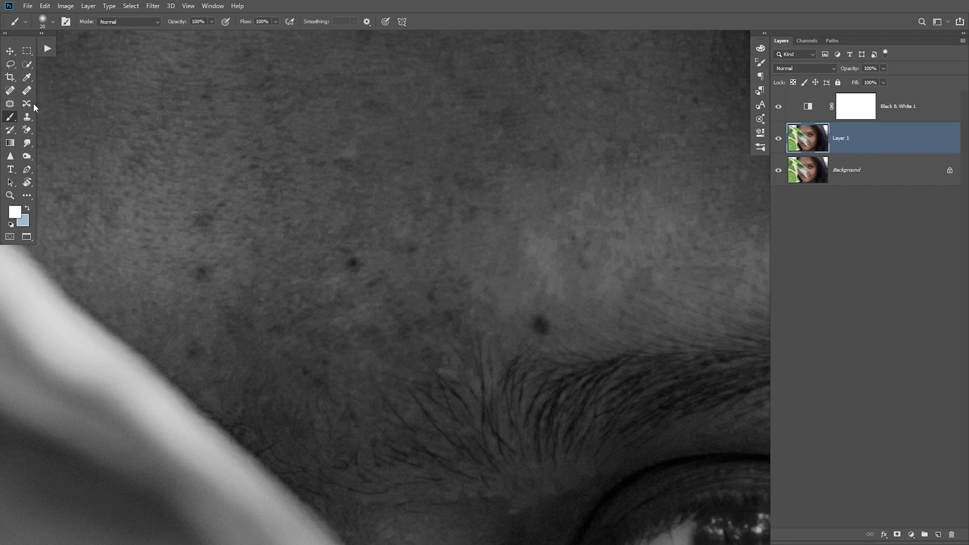
{"action": "left_click", "coordinate": [10, 90]}
{"action": "left_click_drag", "start_coordinate": [259, 271], "coordinate": [291, 253]}
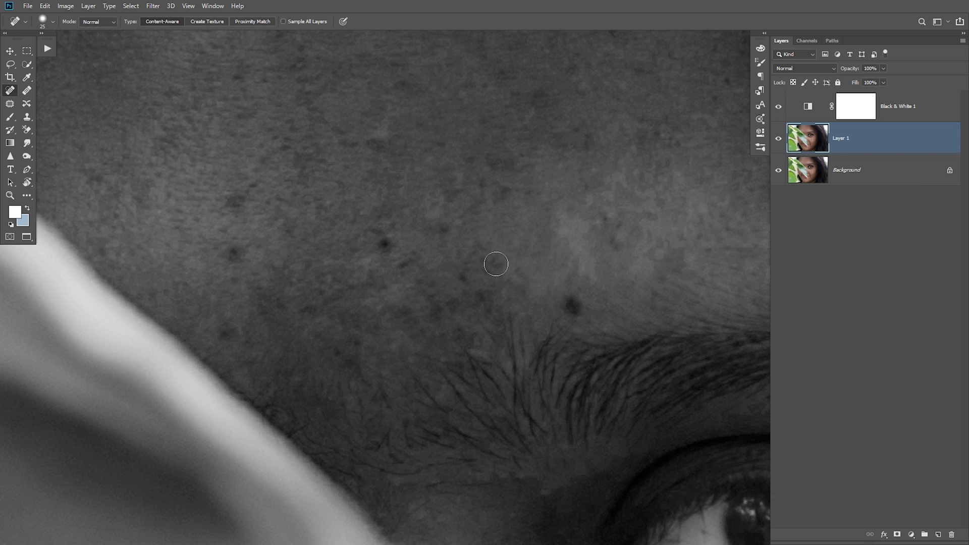
{"action": "key", "text": "bracketright"}
{"action": "left_click", "coordinate": [573, 307]}
- Heal the spots beside and below the eye and the large dark blemish on the upper cheek
{"action": "mouse_move", "coordinate": [674, 266]}
{"action": "left_mouse_down"}
{"action": "mouse_move", "coordinate": [422, 292]}
{"action": "mouse_move", "coordinate": [323, 90]}
{"action": "left_mouse_up"}
{"action": "left_click", "coordinate": [526, 171]}
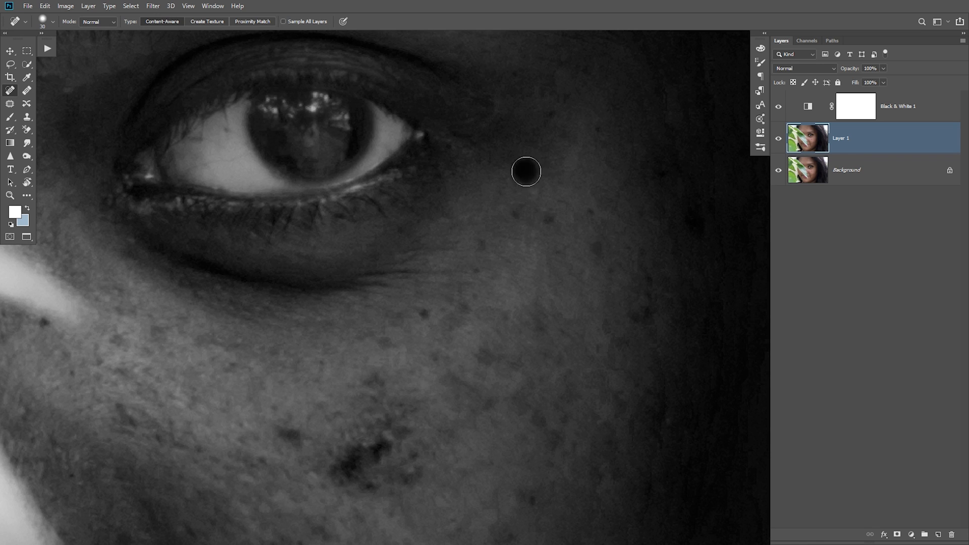
{"action": "left_click", "coordinate": [156, 329]}
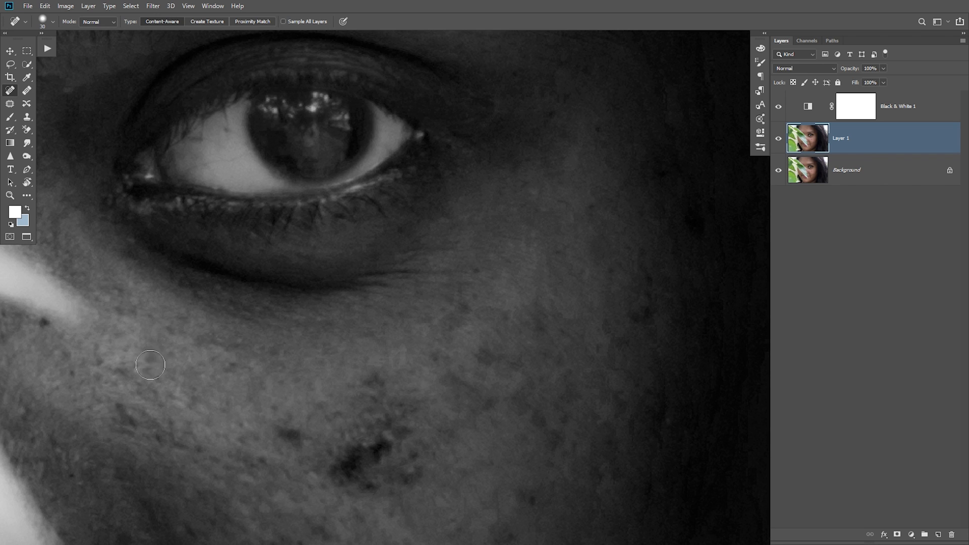
{"action": "left_click", "coordinate": [128, 421]}
{"action": "left_click", "coordinate": [185, 427]}
{"action": "mouse_move", "coordinate": [347, 470]}
{"action": "left_mouse_down"}
{"action": "mouse_move", "coordinate": [361, 485]}
{"action": "mouse_move", "coordinate": [415, 471]}
{"action": "left_mouse_up"}
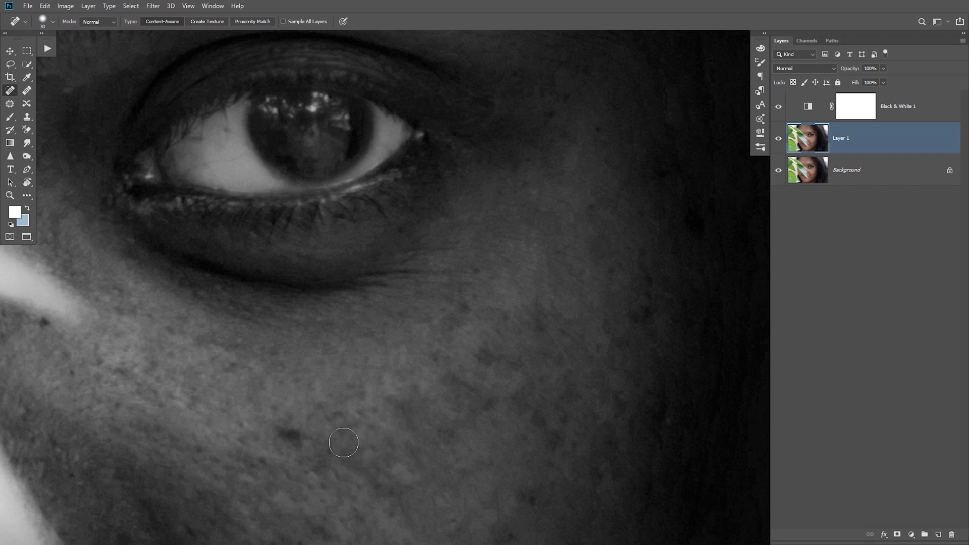
{"action": "left_click", "coordinate": [348, 422]}
- Heal the dark spots and patches across the middle, outer and lower cheek
{"action": "mouse_move", "coordinate": [528, 414]}
{"action": "left_mouse_down"}
{"action": "mouse_move", "coordinate": [557, 434]}
{"action": "mouse_move", "coordinate": [651, 113]}
{"action": "left_mouse_up"}
{"action": "left_click", "coordinate": [537, 497]}
{"action": "left_click", "coordinate": [648, 323]}
{"action": "left_click", "coordinate": [543, 346]}
{"action": "left_click_drag", "start_coordinate": [562, 408], "coordinate": [558, 396]}
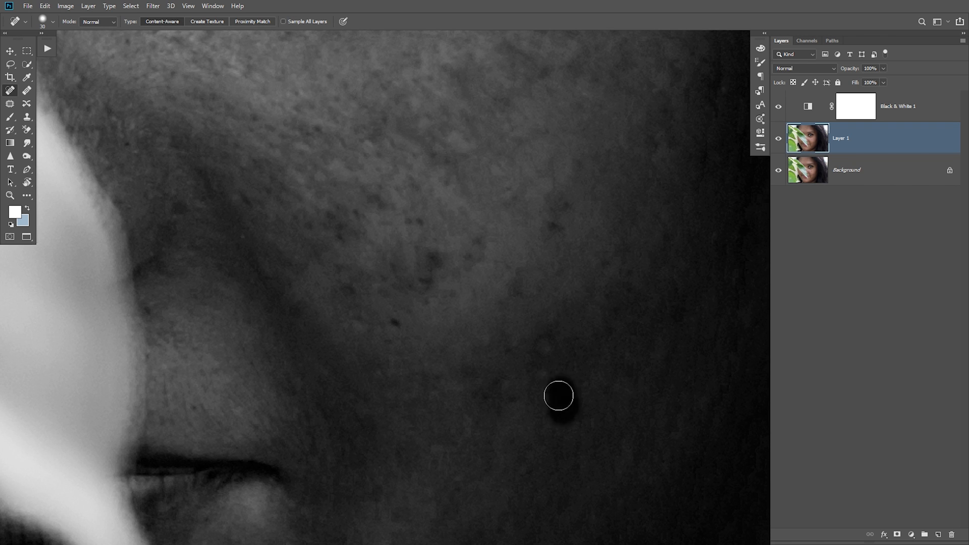
{"action": "left_click", "coordinate": [548, 348]}
{"action": "left_click_drag", "start_coordinate": [437, 256], "coordinate": [424, 298]}
{"action": "left_click", "coordinate": [474, 250]}
{"action": "left_click_drag", "start_coordinate": [562, 209], "coordinate": [555, 221]}
- Heal the remaining small spots on the inner cheek near the nose
{"action": "left_click", "coordinate": [351, 292]}
{"action": "left_click", "coordinate": [393, 326]}
{"action": "left_click", "coordinate": [409, 286]}
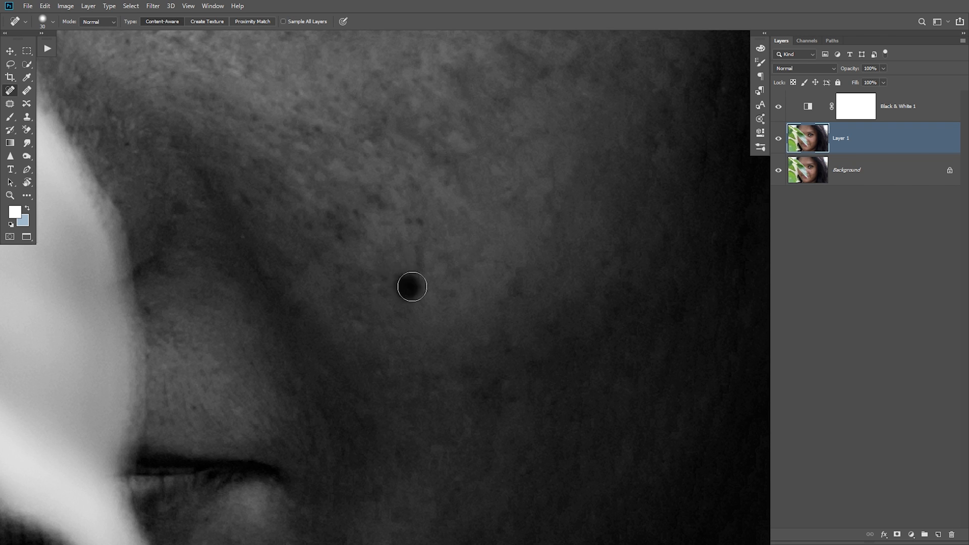
{"action": "left_click", "coordinate": [369, 281]}
{"action": "left_click", "coordinate": [386, 207]}
{"action": "left_click", "coordinate": [336, 225]}
{"action": "left_click", "coordinate": [317, 127]}
- Heal the small dark spots on the nose around the tip of the upper leaf
{"action": "key", "text": "ctrl+minus"}
{"action": "left_click_drag", "start_coordinate": [448, 271], "coordinate": [464, 354]}
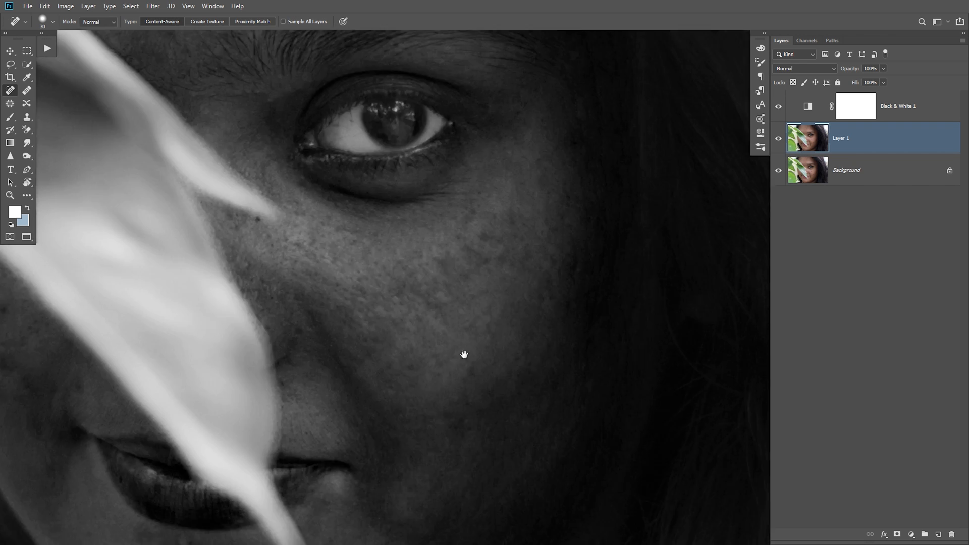
{"action": "scroll", "coordinate": [255, 212], "scroll_direction": "up", "scroll_amount": 5}
{"action": "left_click", "coordinate": [276, 271]}
{"action": "left_click", "coordinate": [152, 286]}
{"action": "scroll", "coordinate": [294, 355], "scroll_direction": "down", "scroll_amount": 4}
{"action": "scroll", "coordinate": [308, 383], "scroll_direction": "up", "scroll_amount": 3}
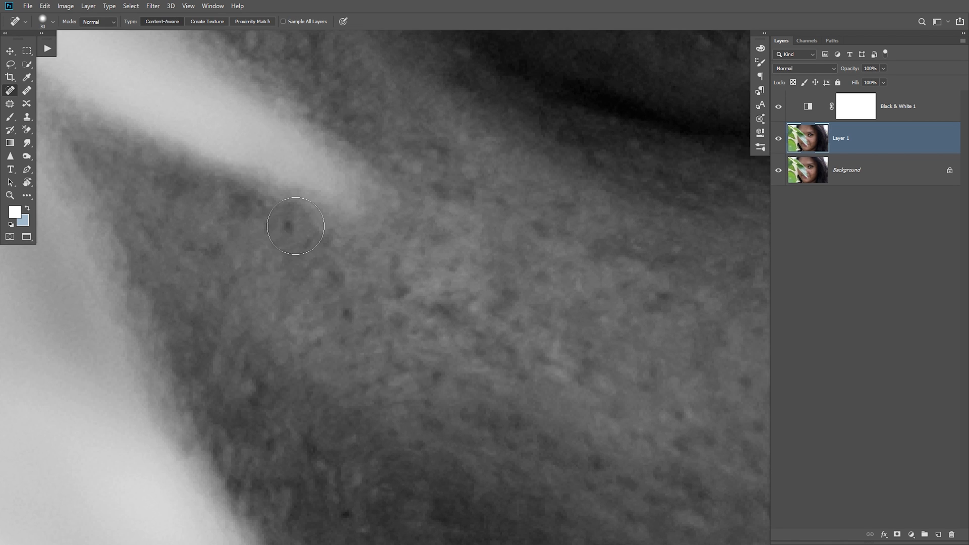
{"action": "left_click", "coordinate": [293, 226]}
- Heal the dark spots on the forehead above the inner end of the eyebrow
{"action": "scroll", "coordinate": [414, 268], "scroll_direction": "down", "scroll_amount": 3}
{"action": "left_click_drag", "start_coordinate": [414, 268], "coordinate": [383, 484]}
{"action": "left_click", "coordinate": [258, 281]}
{"action": "left_click", "coordinate": [262, 338]}
{"action": "left_click", "coordinate": [254, 430]}
{"action": "left_click", "coordinate": [423, 321]}
{"action": "left_click", "coordinate": [356, 393]}
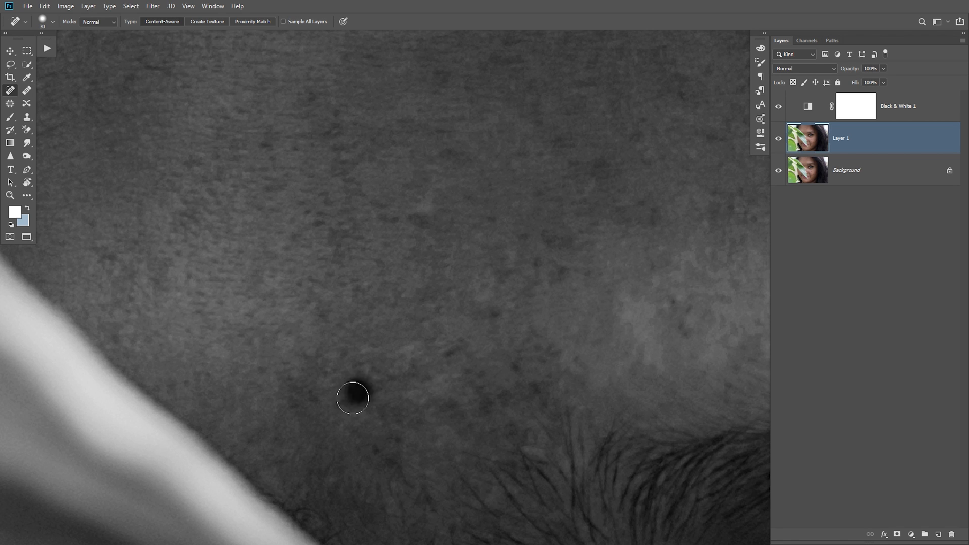
{"action": "left_click", "coordinate": [544, 280]}
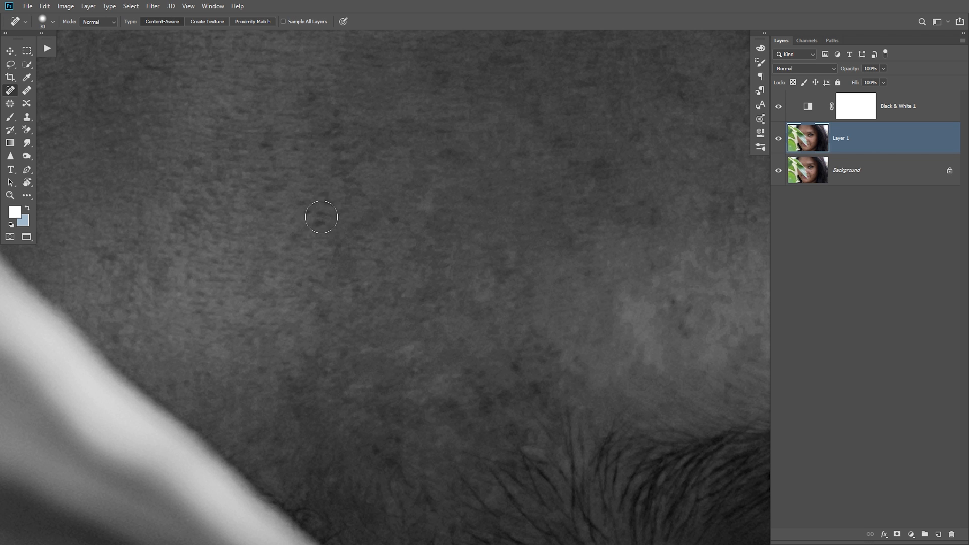
- Heal the dark patch on the forehead above the middle of the eyebrow
{"action": "scroll", "coordinate": [216, 177], "scroll_direction": "down", "scroll_amount": 3}
{"action": "scroll", "coordinate": [359, 283], "scroll_direction": "up", "scroll_amount": 3}
{"action": "left_click_drag", "start_coordinate": [415, 382], "coordinate": [441, 395]}
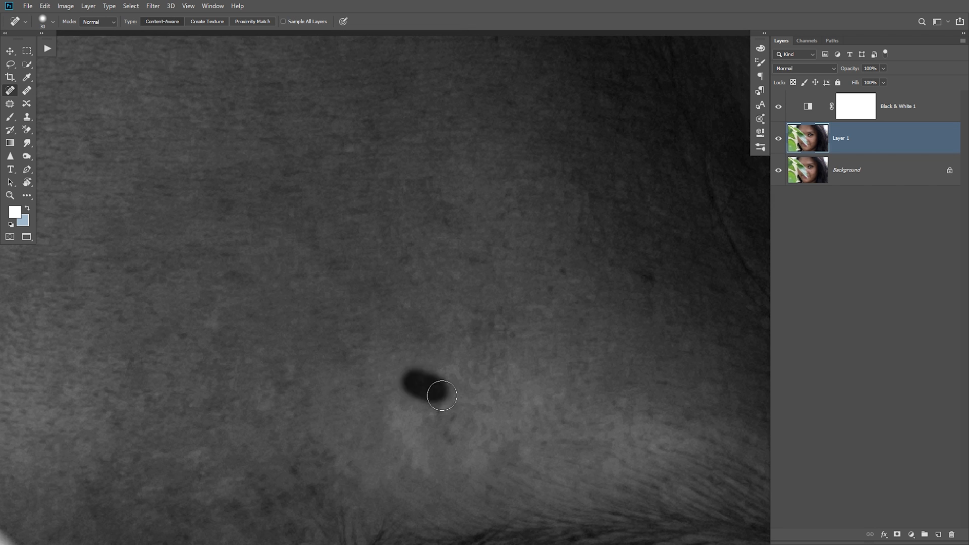
- Heal the dark spots and patches across the chin below the lower lip
{"action": "scroll", "coordinate": [457, 430], "scroll_direction": "down", "scroll_amount": 3}
{"action": "mouse_move", "coordinate": [457, 430]}
{"action": "left_mouse_down"}
{"action": "mouse_move", "coordinate": [486, 188]}
{"action": "mouse_move", "coordinate": [484, 81]}
{"action": "left_mouse_up"}
{"action": "scroll", "coordinate": [268, 359], "scroll_direction": "up", "scroll_amount": 3}
{"action": "left_click", "coordinate": [268, 358]}
{"action": "left_click", "coordinate": [244, 409]}
{"action": "left_click", "coordinate": [340, 436]}
{"action": "scroll", "coordinate": [266, 367], "scroll_direction": "up", "scroll_amount": 2}
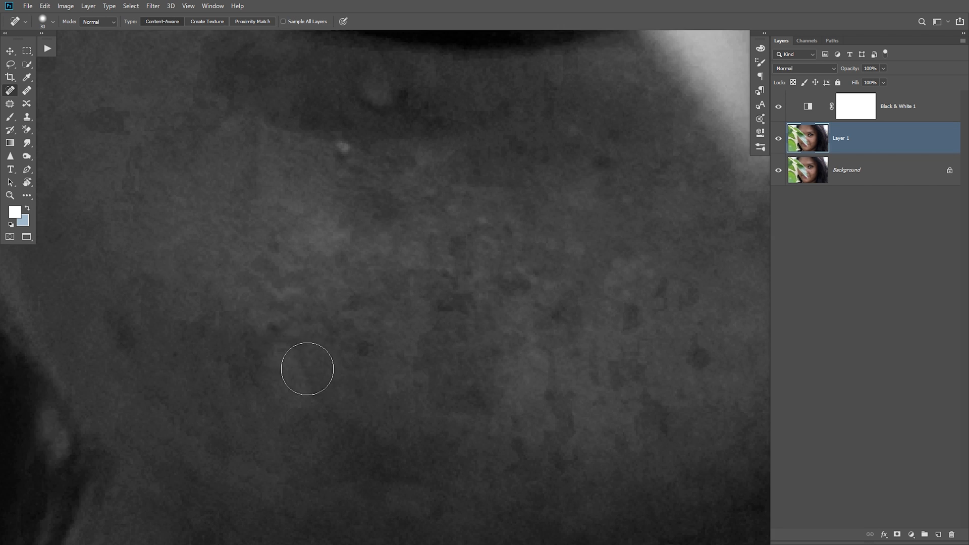
{"action": "left_click", "coordinate": [454, 246]}
{"action": "scroll", "coordinate": [402, 266], "scroll_direction": "up", "scroll_amount": 3}
{"action": "left_click", "coordinate": [402, 266]}
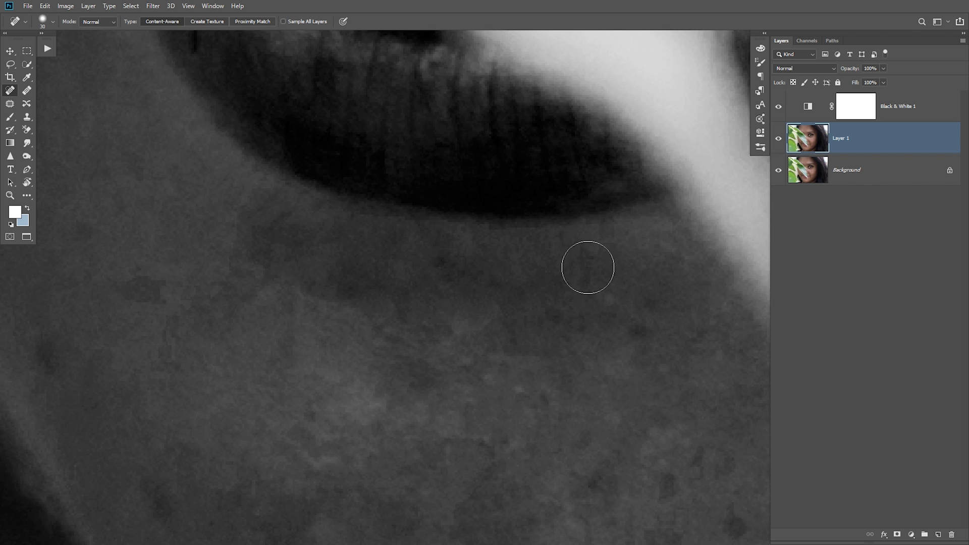
{"action": "left_click", "coordinate": [160, 303]}
- Heal the small dark spots on the cheek partly hidden behind the large leaf, beside the corner of the mouth
{"action": "scroll", "coordinate": [160, 303], "scroll_direction": "down", "scroll_amount": 3}
{"action": "mouse_move", "coordinate": [167, 242]}
{"action": "left_mouse_down"}
{"action": "mouse_move", "coordinate": [398, 272]}
{"action": "mouse_move", "coordinate": [484, 505]}
{"action": "left_mouse_up"}
{"action": "left_click", "coordinate": [268, 215]}
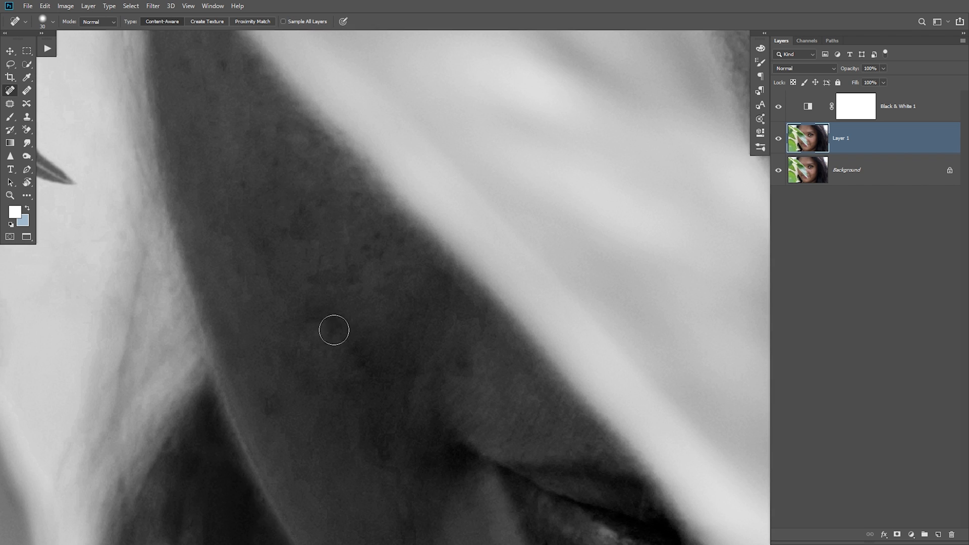
{"action": "scroll", "coordinate": [333, 330], "scroll_direction": "down", "scroll_amount": 3}
{"action": "left_click", "coordinate": [457, 183]}
{"action": "scroll", "coordinate": [552, 255], "scroll_direction": "down", "scroll_amount": 1}
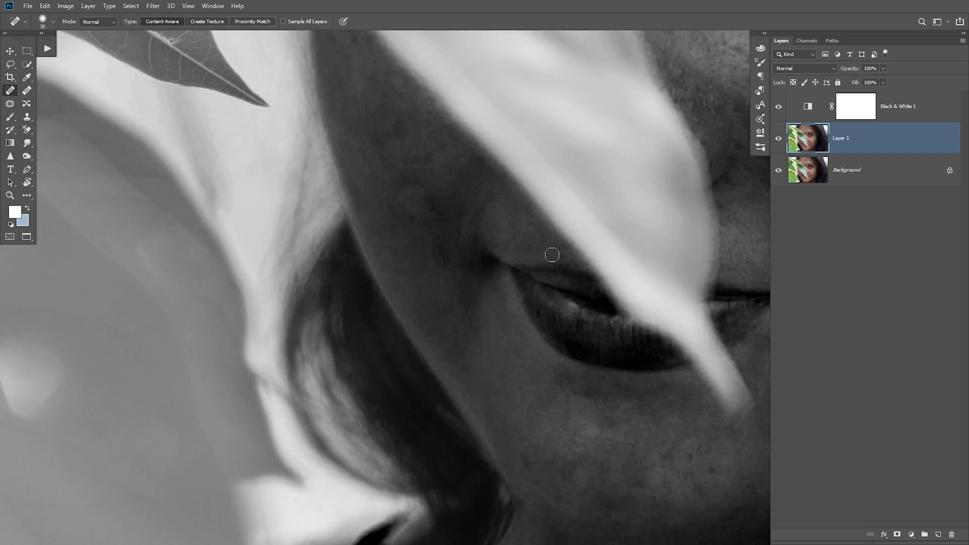
{"action": "scroll", "coordinate": [560, 328], "scroll_direction": "up", "scroll_amount": 3}
{"action": "left_click", "coordinate": [411, 152]}
- Heal the remaining spots on the exposed cheek and on the chin below the tip of the large leaf
{"action": "scroll", "coordinate": [535, 237], "scroll_direction": "down", "scroll_amount": 3}
{"action": "left_click_drag", "start_coordinate": [588, 262], "coordinate": [242, 367]}
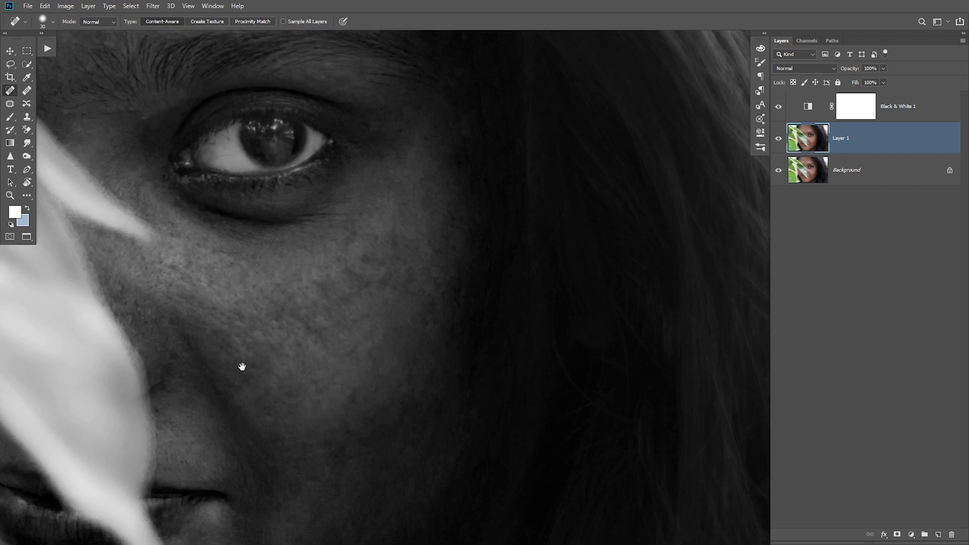
{"action": "scroll", "coordinate": [469, 282], "scroll_direction": "up", "scroll_amount": 3}
{"action": "left_click", "coordinate": [463, 255]}
{"action": "left_click_drag", "start_coordinate": [283, 484], "coordinate": [523, 250]}
{"action": "left_click", "coordinate": [273, 342]}
{"action": "left_click_drag", "start_coordinate": [224, 284], "coordinate": [224, 300]}
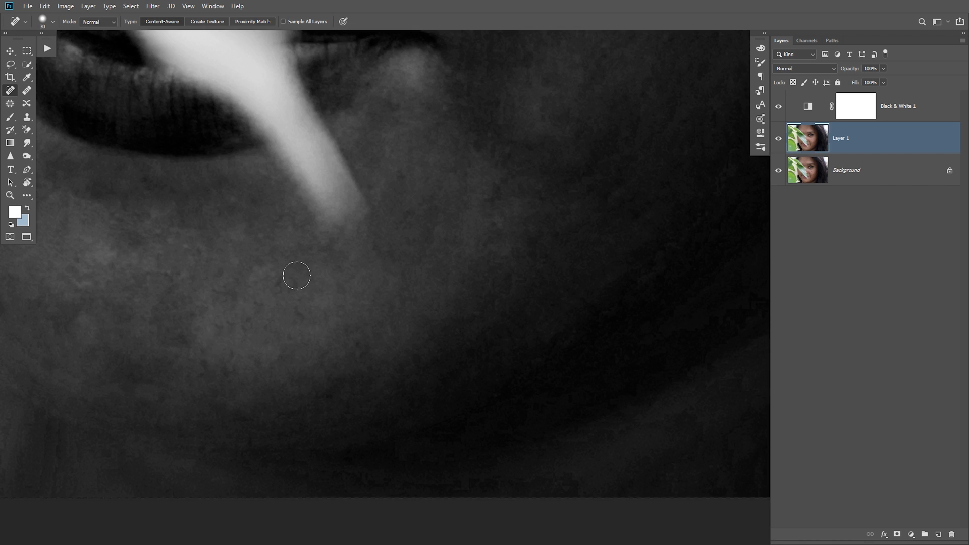
- Heal the remaining spots on the side of the nose and the inner cheek below the upper leaf's tip
{"action": "scroll", "coordinate": [297, 275], "scroll_direction": "down", "scroll_amount": 5}
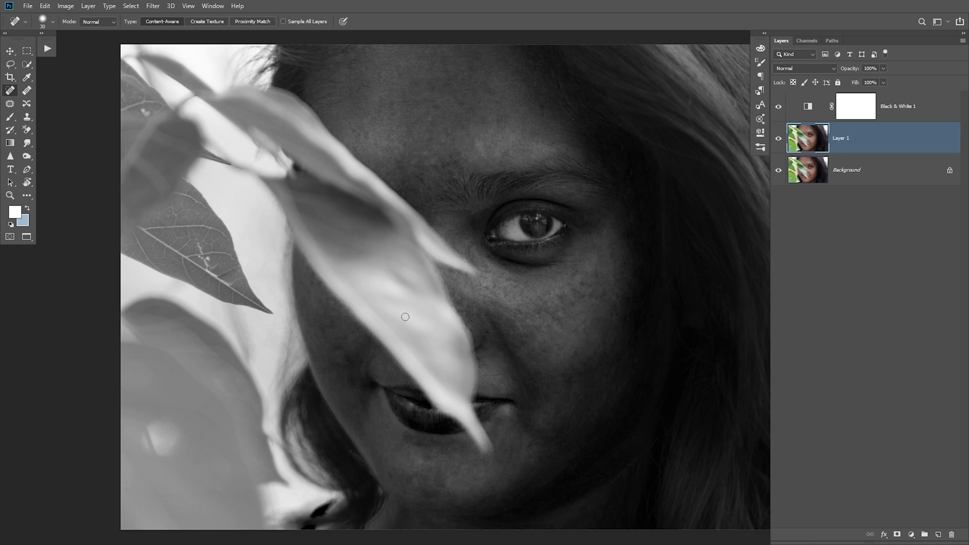
{"action": "scroll", "coordinate": [405, 316], "scroll_direction": "up", "scroll_amount": 3}
{"action": "left_click_drag", "start_coordinate": [707, 504], "coordinate": [489, 305]}
{"action": "left_click_drag", "start_coordinate": [363, 134], "coordinate": [447, 353]}
{"action": "scroll", "coordinate": [434, 353], "scroll_direction": "up", "scroll_amount": 2}
{"action": "left_click", "coordinate": [416, 372]}
{"action": "left_click_drag", "start_coordinate": [356, 222], "coordinate": [370, 307]}
{"action": "left_click", "coordinate": [450, 305]}
{"action": "left_click", "coordinate": [411, 337]}
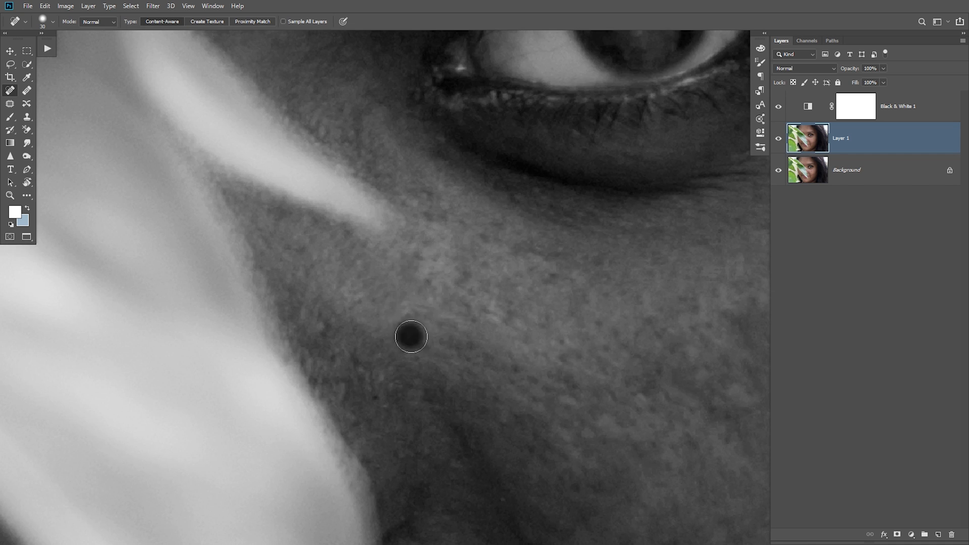
- Delete the Black & White 1 adjustment layer to return the portrait to colour
{"action": "scroll", "coordinate": [411, 336], "scroll_direction": "down", "scroll_amount": 2}
{"action": "scroll", "coordinate": [510, 190], "scroll_direction": "up", "scroll_amount": 3}
{"action": "left_click_drag", "start_coordinate": [573, 314], "coordinate": [566, 392]}
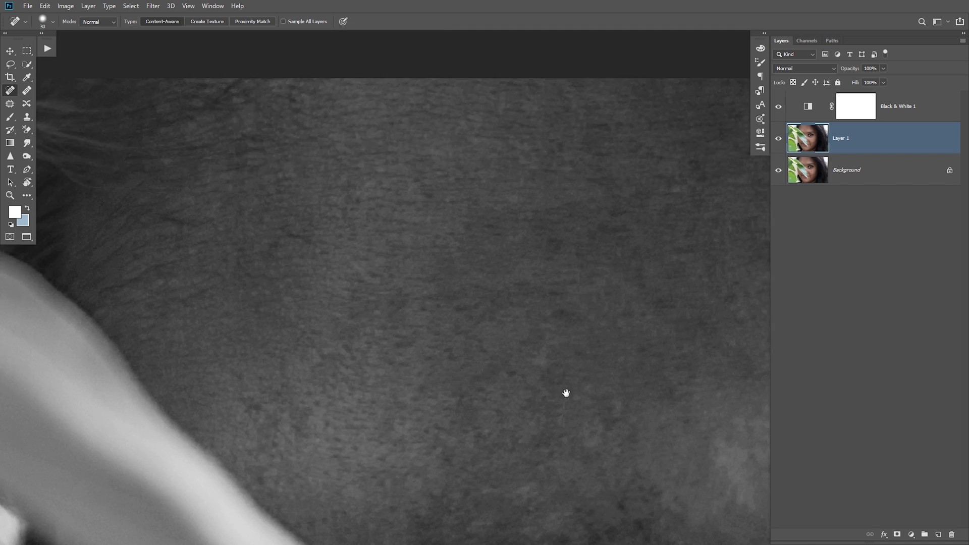
{"action": "scroll", "coordinate": [566, 392], "scroll_direction": "down", "scroll_amount": 3}
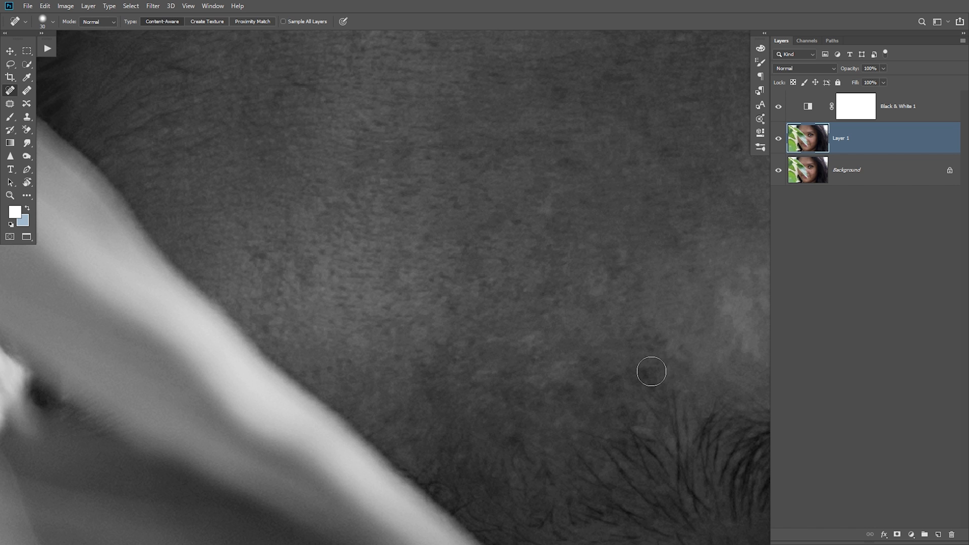
{"action": "scroll", "coordinate": [651, 372], "scroll_direction": "down", "scroll_amount": 5}
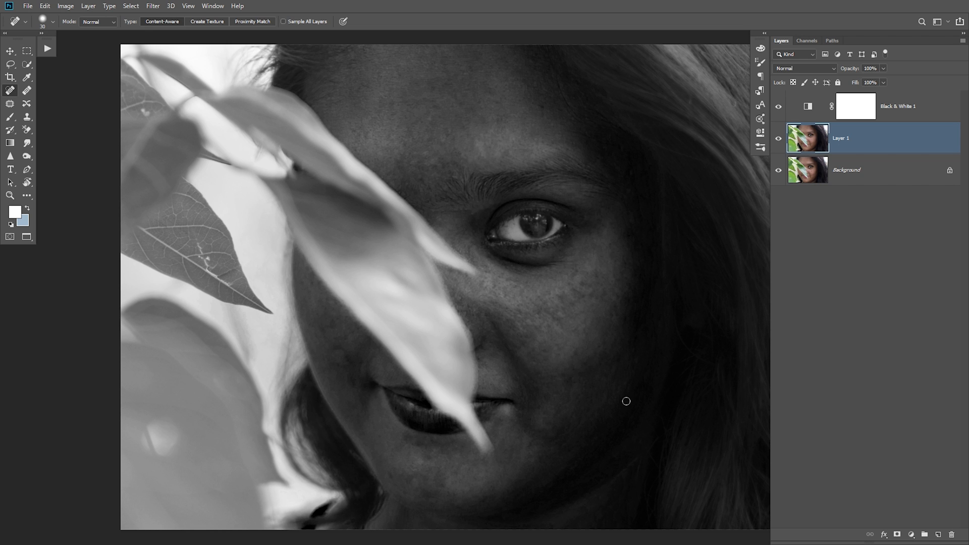
{"action": "left_click_drag", "start_coordinate": [848, 114], "coordinate": [952, 534]}
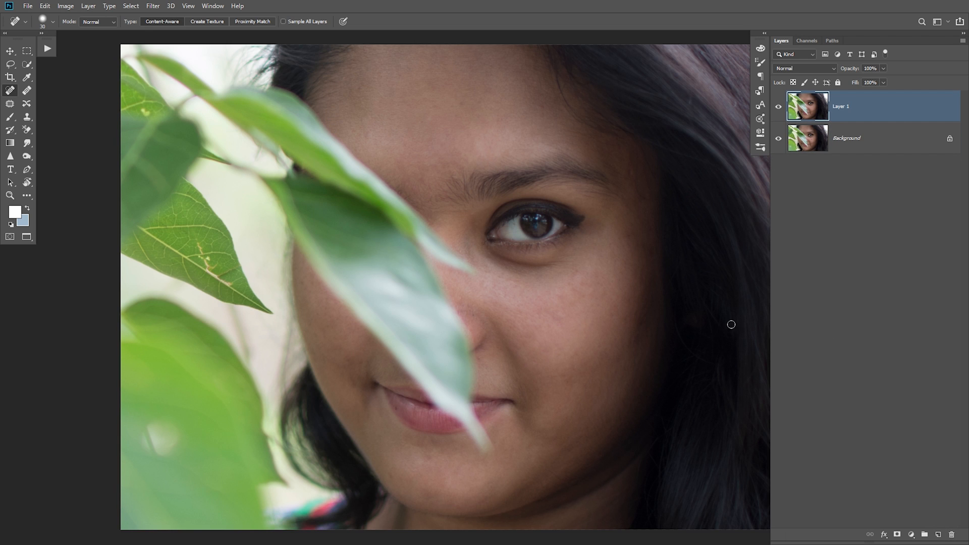
- Compare the healed Layer 1 with the original photo by switching the layer's visibility off and on
{"action": "left_click", "coordinate": [778, 107]}
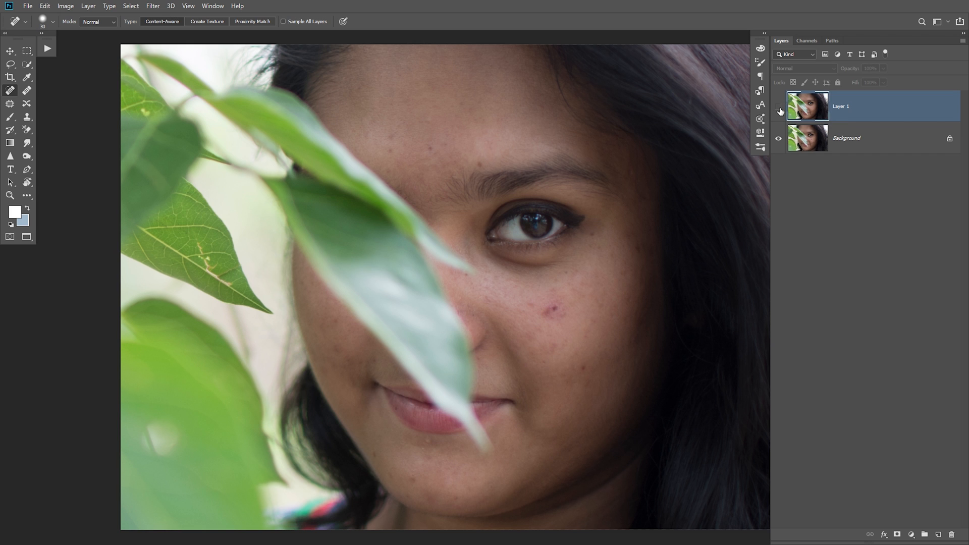
{"action": "left_click", "coordinate": [779, 108]}
{"action": "left_click", "coordinate": [779, 108]}
{"action": "left_click", "coordinate": [779, 108]}
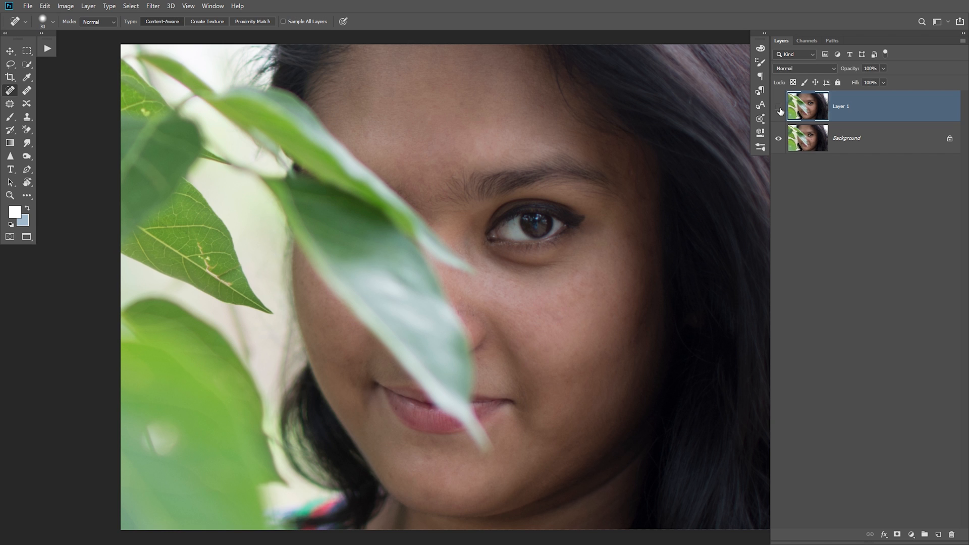
{"action": "left_click", "coordinate": [779, 108]}
{"action": "left_click", "coordinate": [778, 108]}
- Duplicate the healed Layer 1, keeping the Background layer hidden
{"action": "key", "text": "ctrl+j"}
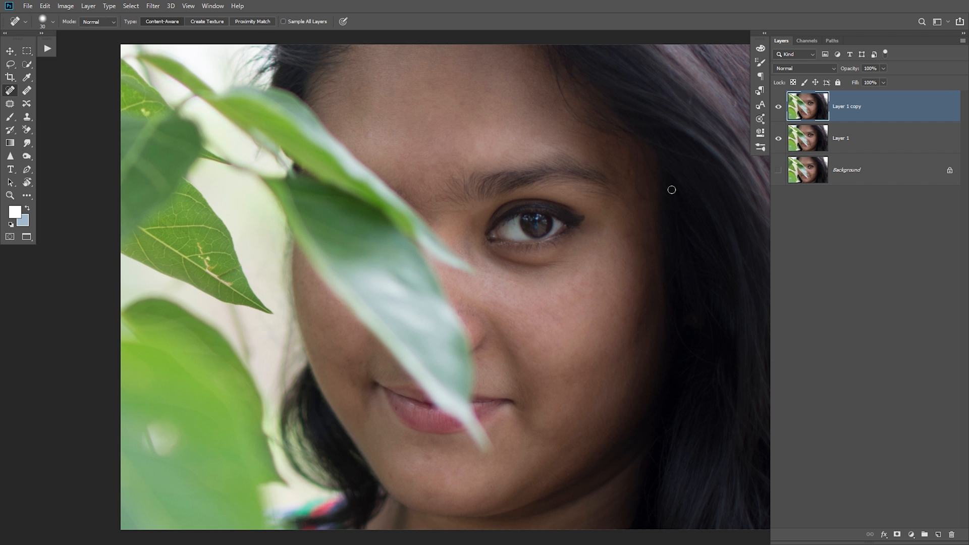
{"action": "scroll", "coordinate": [544, 285], "scroll_direction": "up", "scroll_amount": 5}
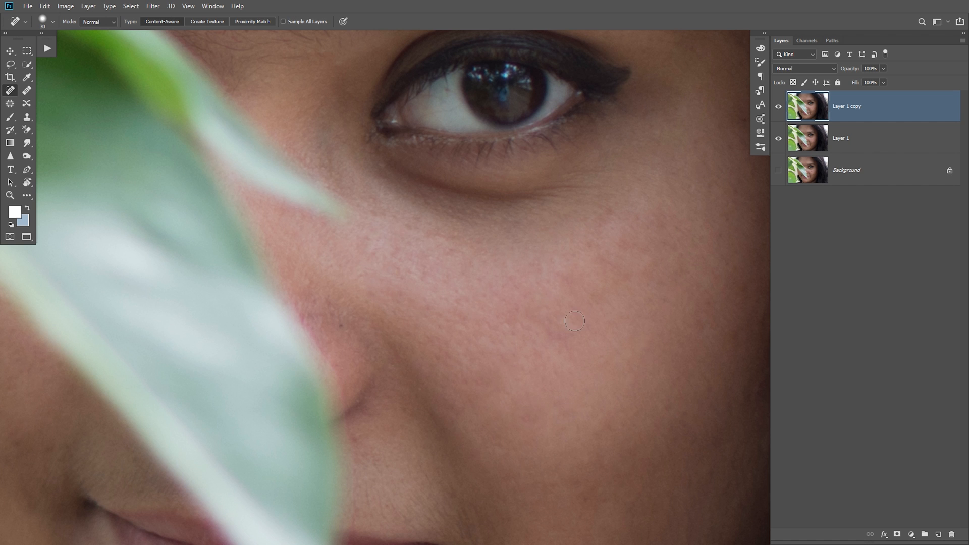
{"action": "scroll", "coordinate": [628, 222], "scroll_direction": "down", "scroll_amount": 3}
{"action": "scroll", "coordinate": [625, 208], "scroll_direction": "up", "scroll_amount": 1}
{"action": "scroll", "coordinate": [586, 244], "scroll_direction": "up", "scroll_amount": 2}
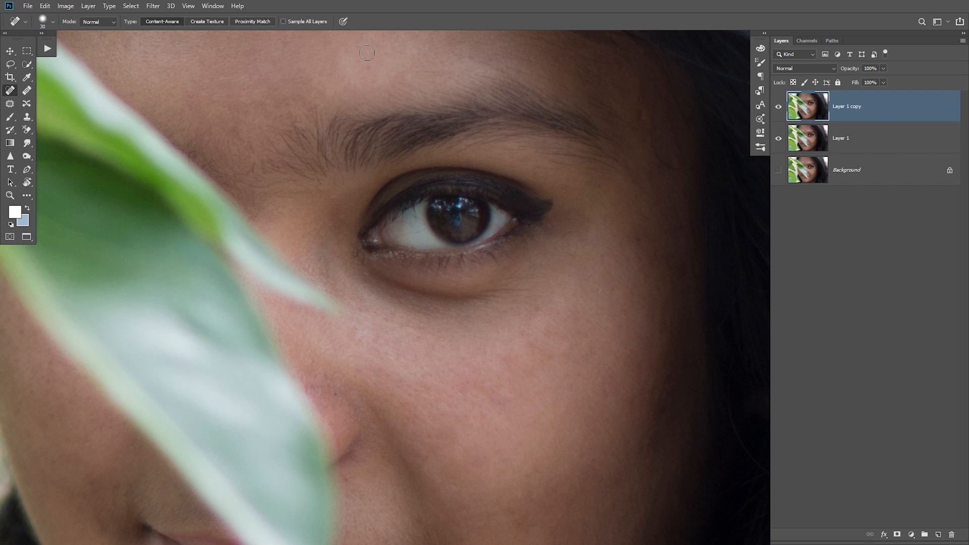
{"action": "key", "text": "ctrl+0"}
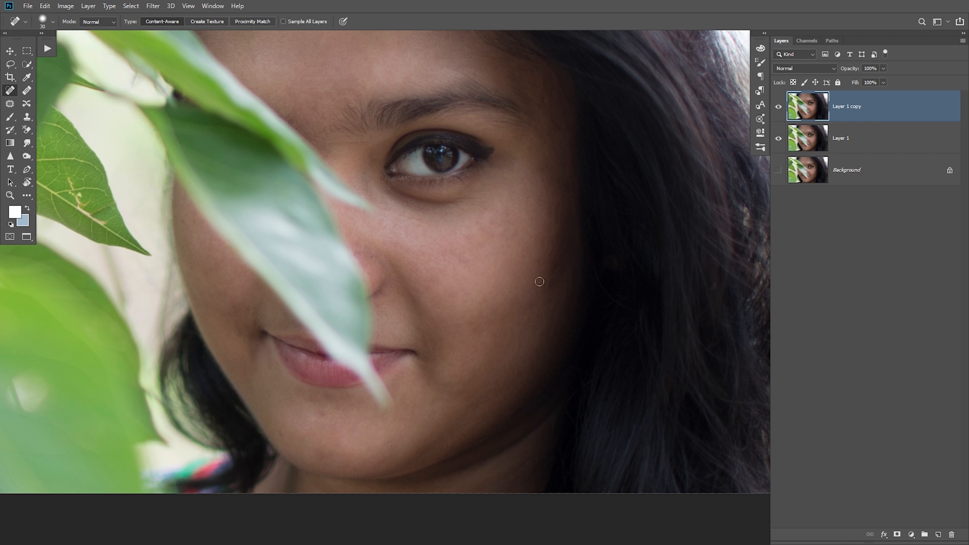
- Hide the Layer 1 copy and rename Layer 1 as color
{"action": "left_click", "coordinate": [780, 107]}
{"action": "left_click", "coordinate": [851, 142]}
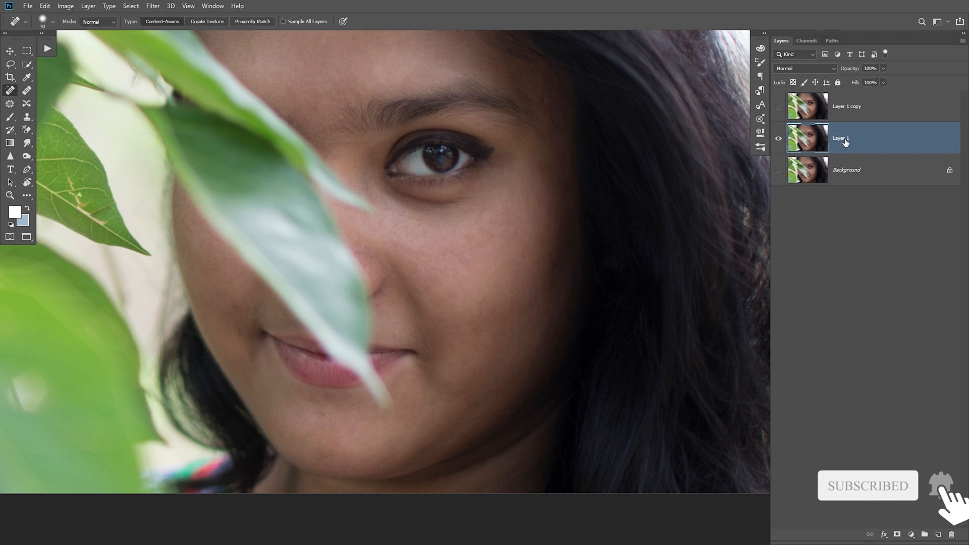
{"action": "double_click", "coordinate": [841, 140]}
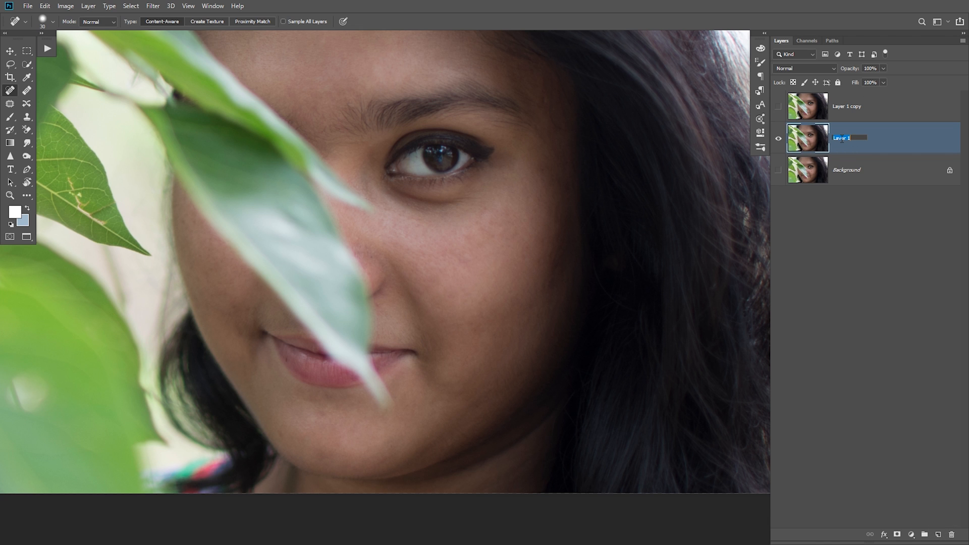
{"action": "type", "text": "clor"}
{"action": "key", "text": "BackSpace"}
{"action": "key", "text": "BackSpace"}
{"action": "key", "text": "BackSpace"}
{"action": "type", "text": "olo"}
- Rename the Layer 1 copy as detail
{"action": "double_click", "coordinate": [844, 106]}
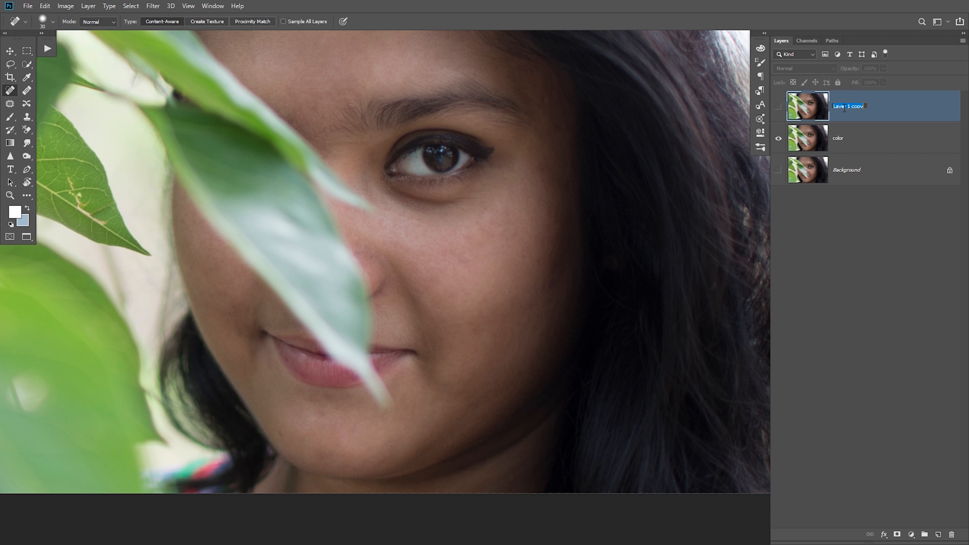
{"action": "type", "text": "detail"}
{"action": "left_click", "coordinate": [950, 380]}
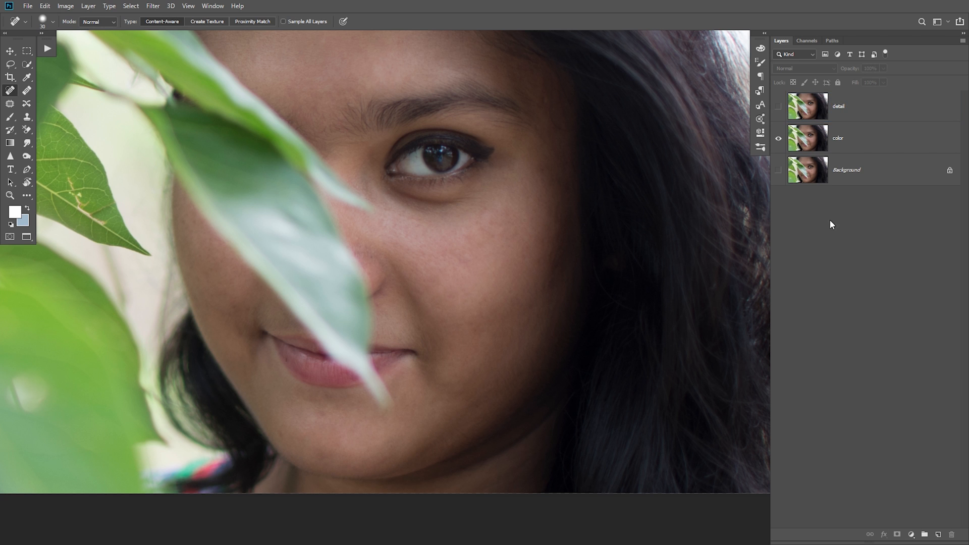
- Start a Gaussian Blur on the color layer
{"action": "left_click", "coordinate": [843, 141]}
{"action": "scroll", "coordinate": [425, 230], "scroll_direction": "up", "scroll_amount": 2}
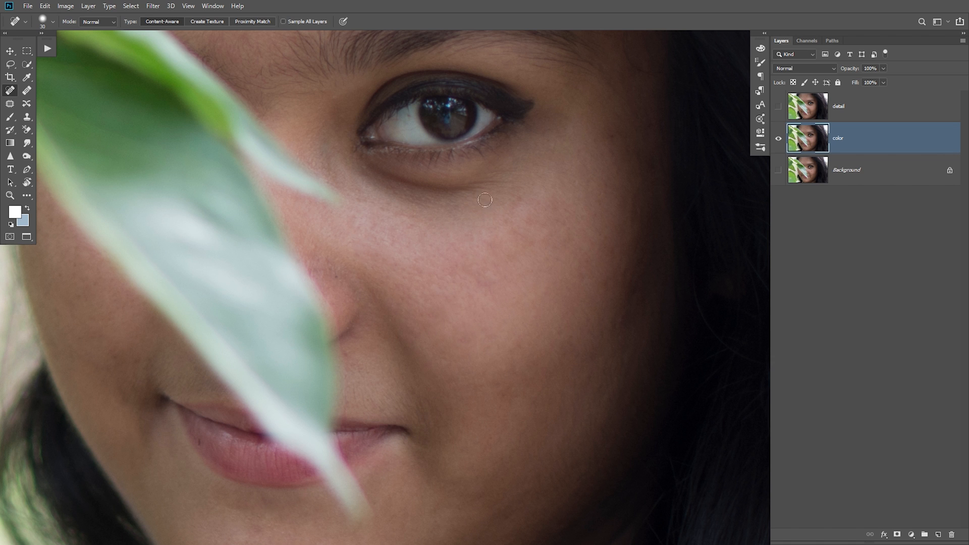
{"action": "left_click", "coordinate": [153, 6]}
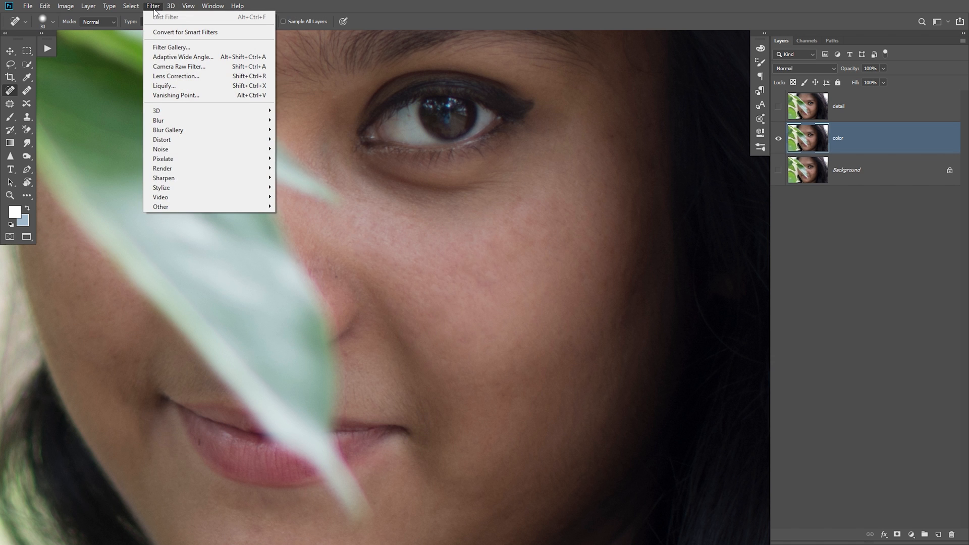
{"action": "mouse_move", "coordinate": [202, 121]}
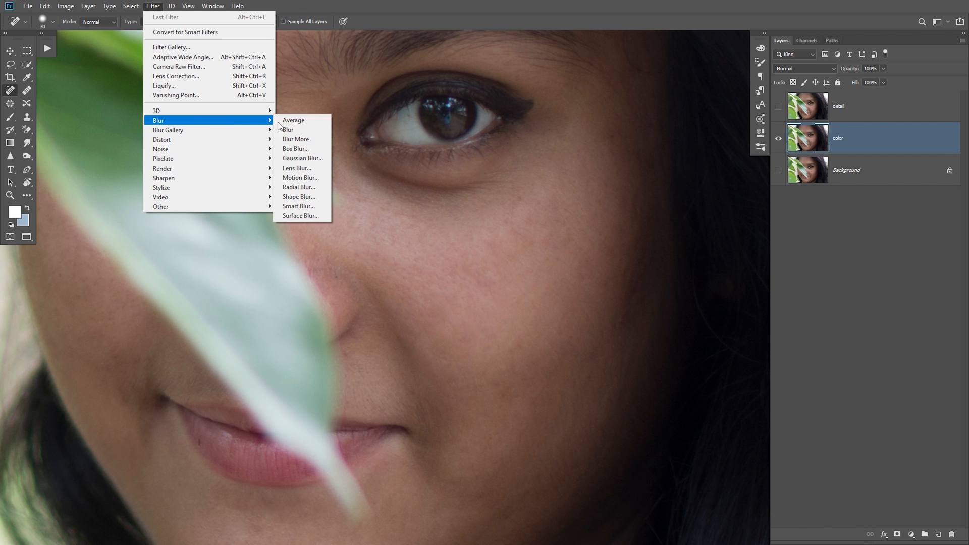
{"action": "left_click", "coordinate": [299, 158]}
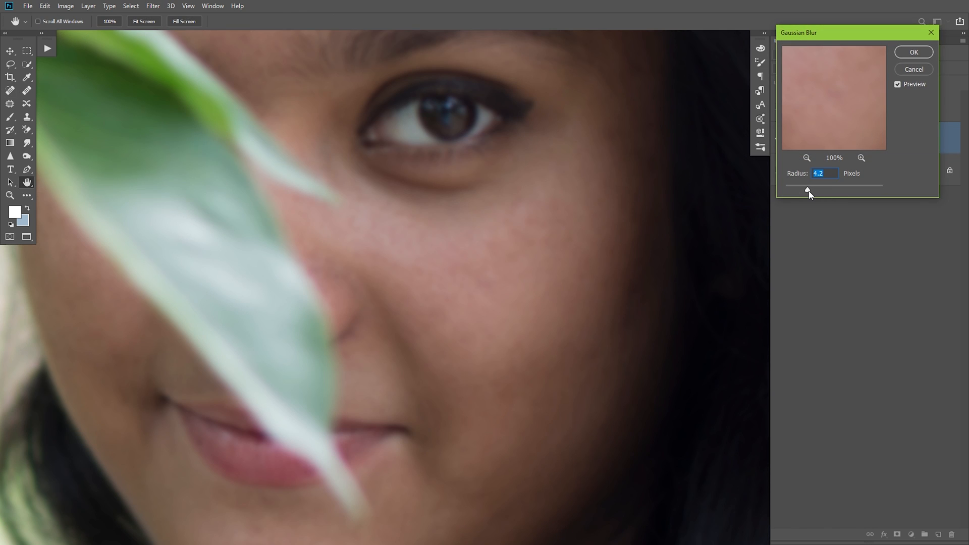
- Try Gaussian Blur radii of 4.2, 3.9, 2.7 and 3.0 pixels while checking the skin below the eye in the preview
{"action": "left_click_drag", "start_coordinate": [772, 195], "coordinate": [775, 190]}
{"action": "left_click_drag", "start_coordinate": [799, 176], "coordinate": [804, 177]}
{"action": "left_click_drag", "start_coordinate": [799, 177], "coordinate": [802, 178]}
{"action": "left_click_drag", "start_coordinate": [803, 178], "coordinate": [800, 179]}
{"action": "key", "text": "ctrl+0"}
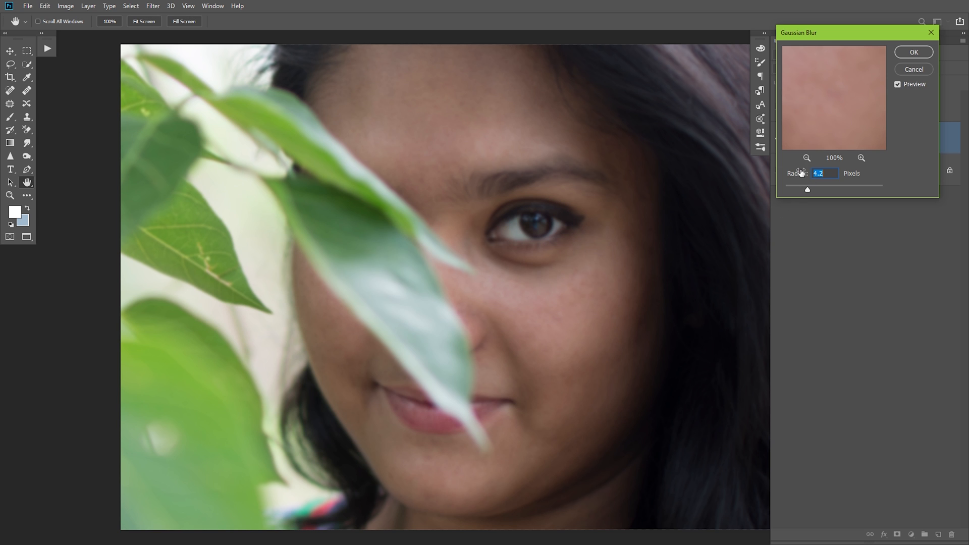
{"action": "left_click_drag", "start_coordinate": [802, 177], "coordinate": [801, 179]}
{"action": "left_click", "coordinate": [549, 265]}
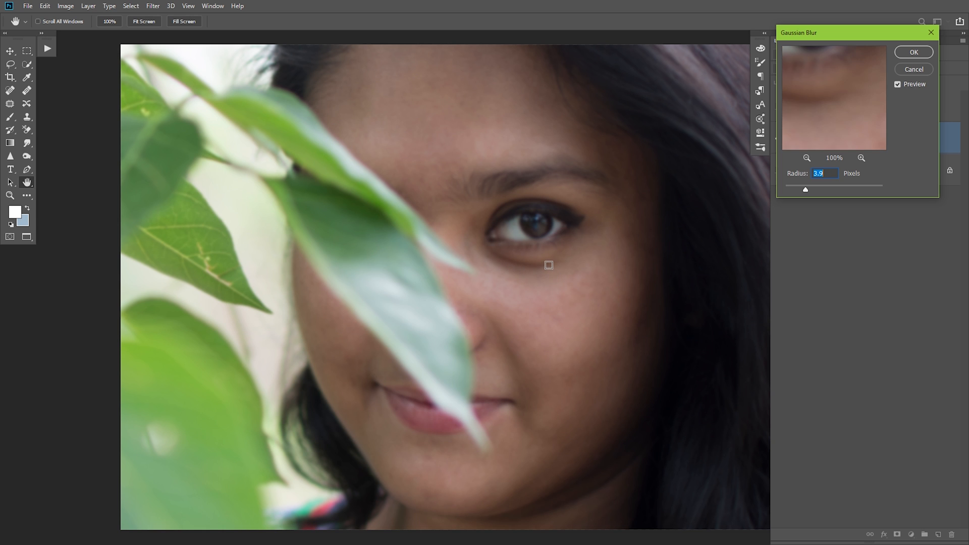
{"action": "left_click_drag", "start_coordinate": [815, 102], "coordinate": [838, 100]}
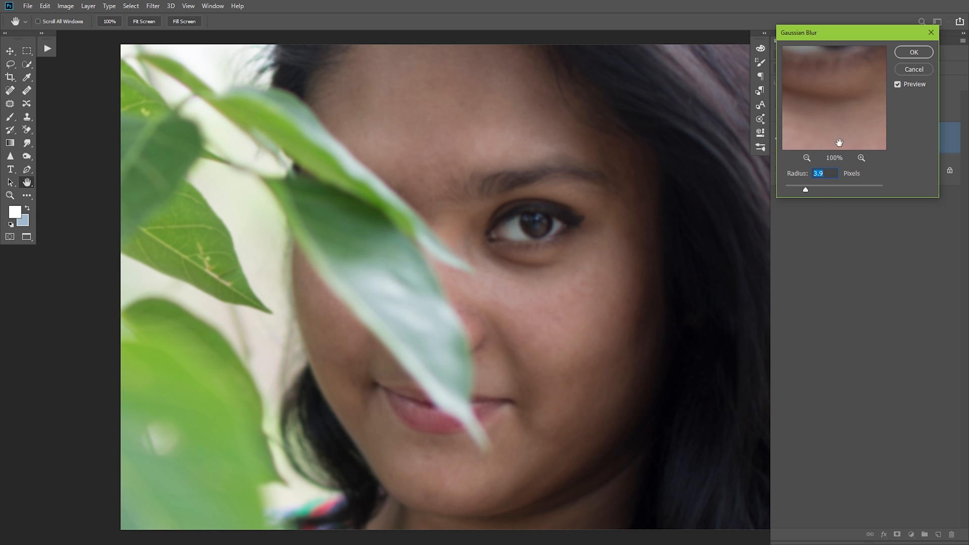
{"action": "left_click_drag", "start_coordinate": [806, 189], "coordinate": [799, 190]}
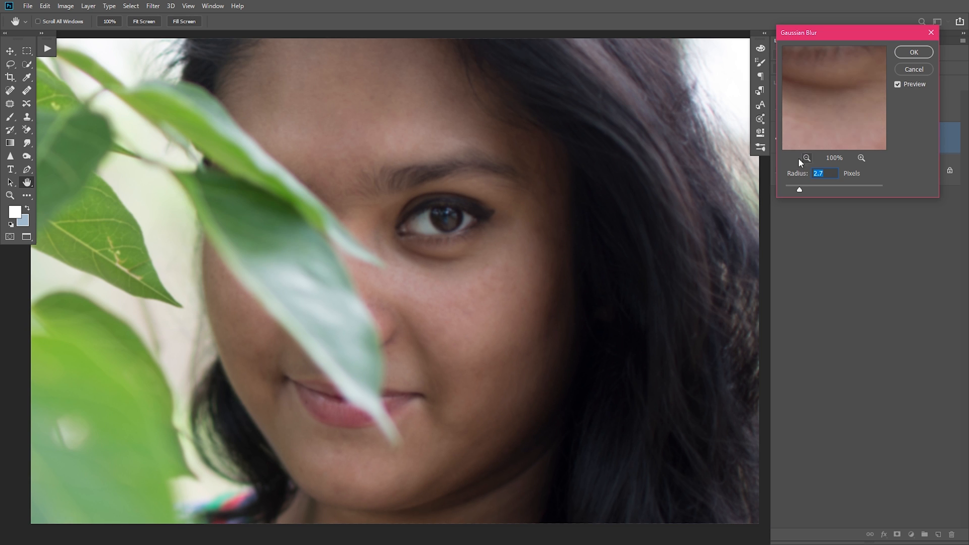
{"action": "left_click_drag", "start_coordinate": [789, 173], "coordinate": [793, 175]}
- Set the Gaussian Blur radius to 6.0 pixels and apply it to the color layer
{"action": "left_click_drag", "start_coordinate": [848, 34], "coordinate": [664, 156]}
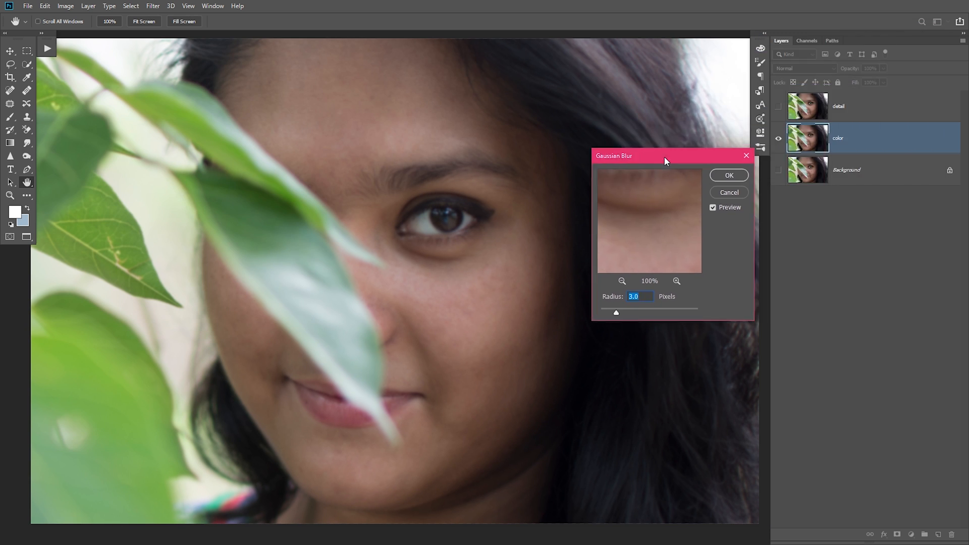
{"action": "left_click_drag", "start_coordinate": [616, 300], "coordinate": [615, 298]}
{"action": "left_click_drag", "start_coordinate": [612, 298], "coordinate": [610, 298]}
{"action": "left_click_drag", "start_coordinate": [610, 298], "coordinate": [612, 301]}
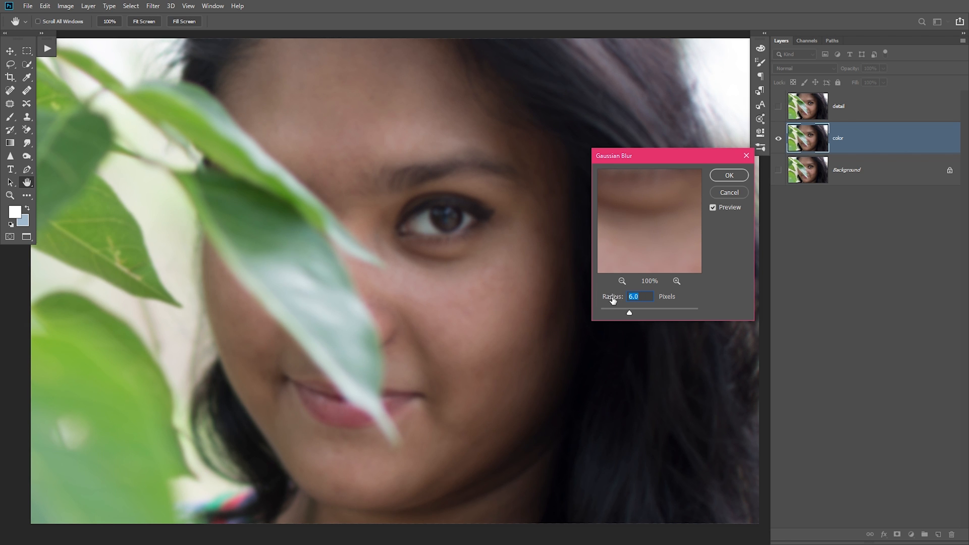
{"action": "left_click", "coordinate": [727, 176]}
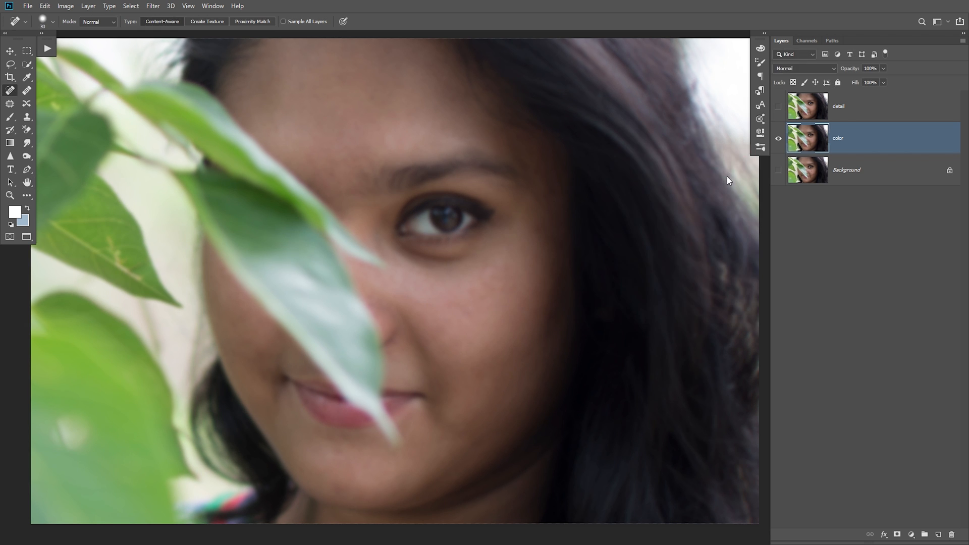
- Select and show the detail layer, and start Apply Image on it with color as the source layer
{"action": "left_click", "coordinate": [840, 108]}
{"action": "left_click", "coordinate": [778, 107]}
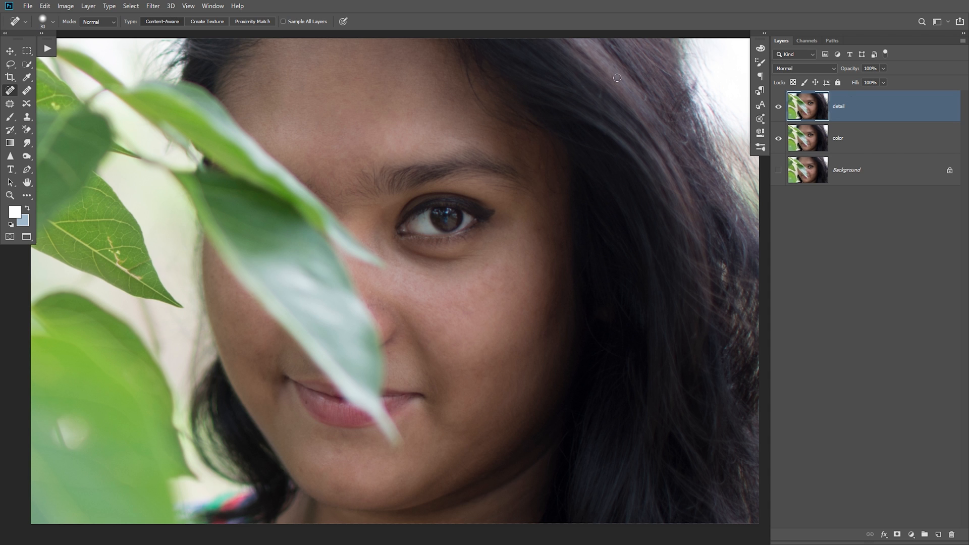
{"action": "left_click", "coordinate": [68, 6]}
{"action": "left_click", "coordinate": [91, 154]}
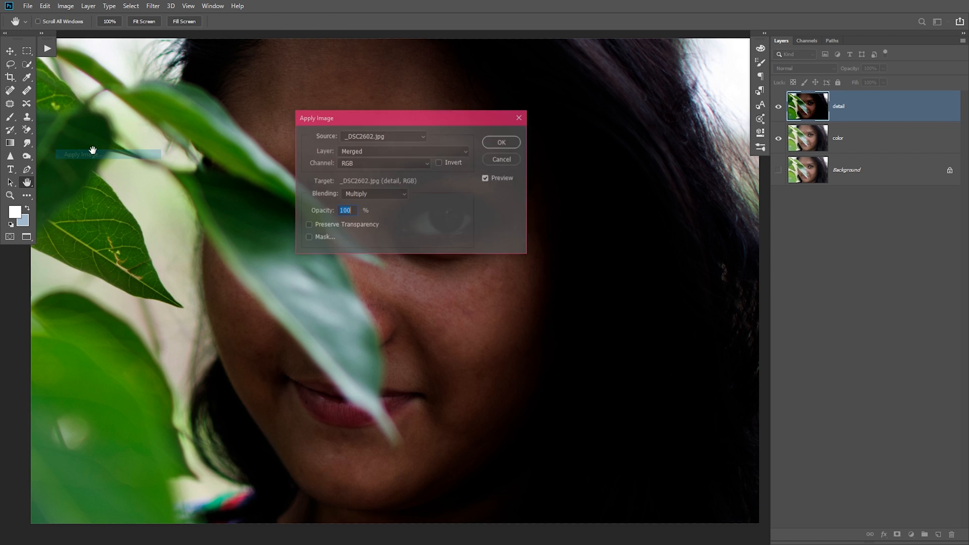
{"action": "left_click", "coordinate": [395, 150]}
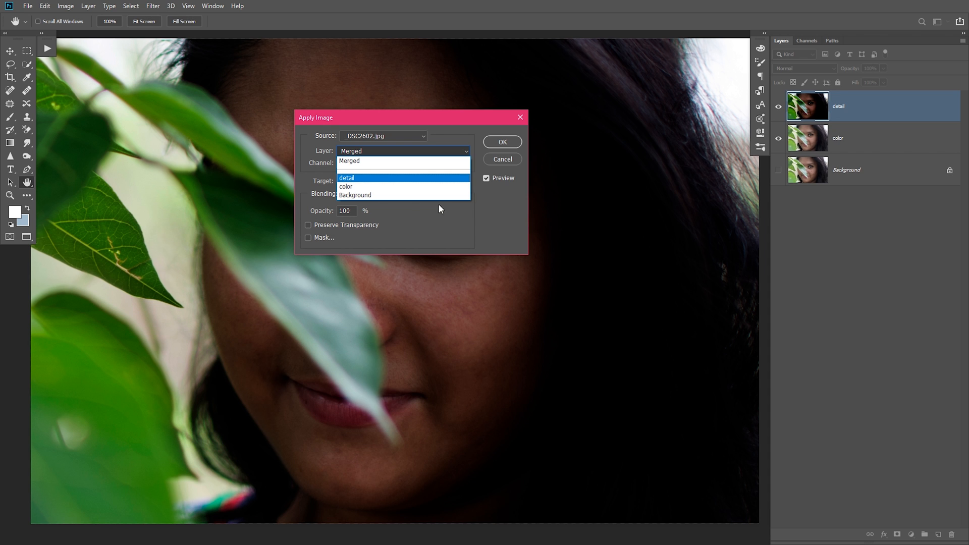
{"action": "left_click", "coordinate": [372, 188]}
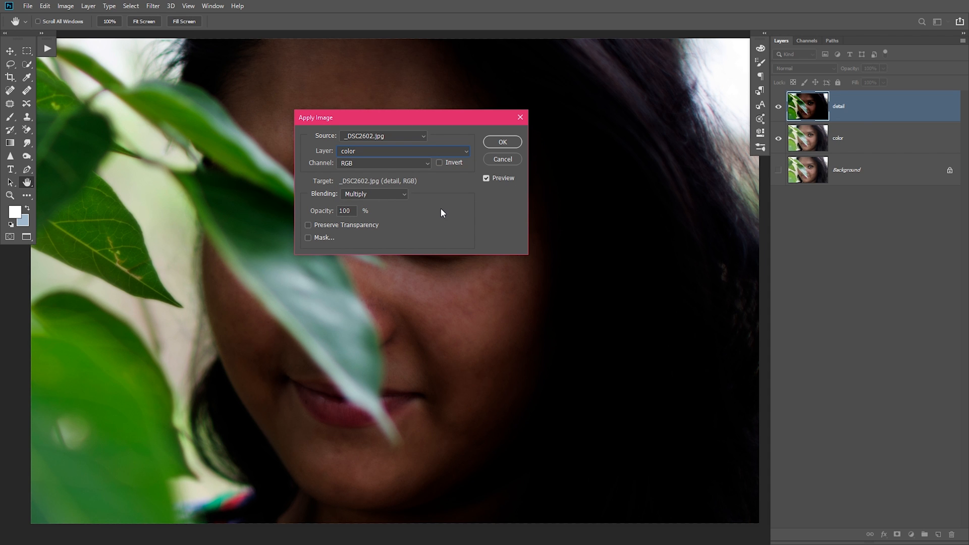
- Apply the image with Subtract blending, a scale of 2 and an offset of 128
{"action": "left_click", "coordinate": [398, 195]}
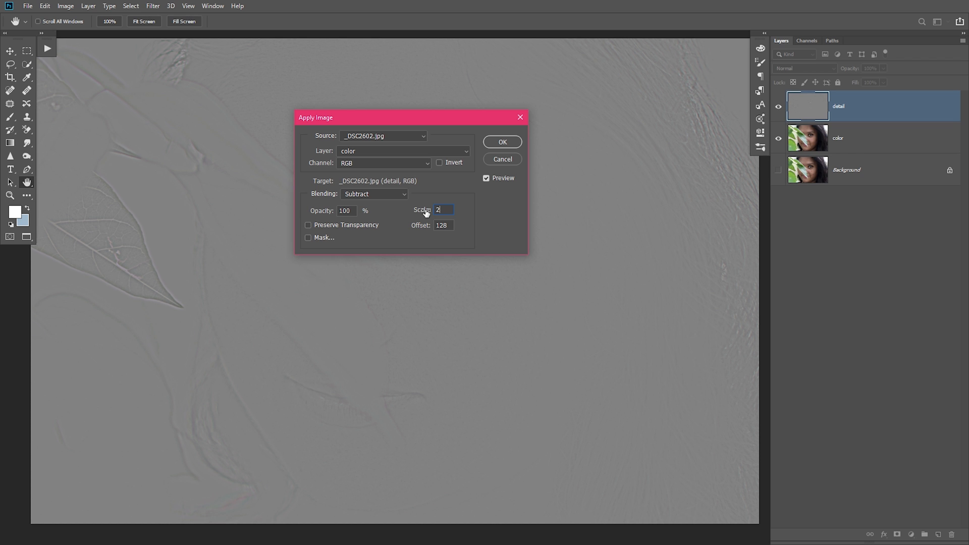
{"action": "left_click_drag", "start_coordinate": [426, 211], "coordinate": [742, 205]}
{"action": "left_click_drag", "start_coordinate": [416, 213], "coordinate": [888, 214]}
{"action": "left_click", "coordinate": [508, 144]}
{"action": "key", "text": "j"}
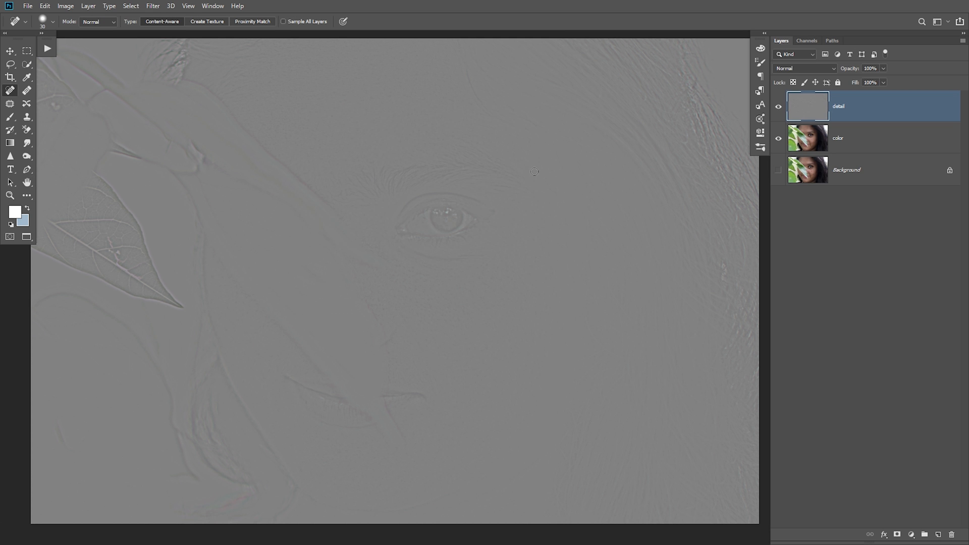
- Examine the texture around the eye on the detail layer and compare it with the blurred color layer alone
{"action": "key", "text": "ctrl+0"}
{"action": "scroll", "coordinate": [521, 246], "scroll_direction": "up", "scroll_amount": 5}
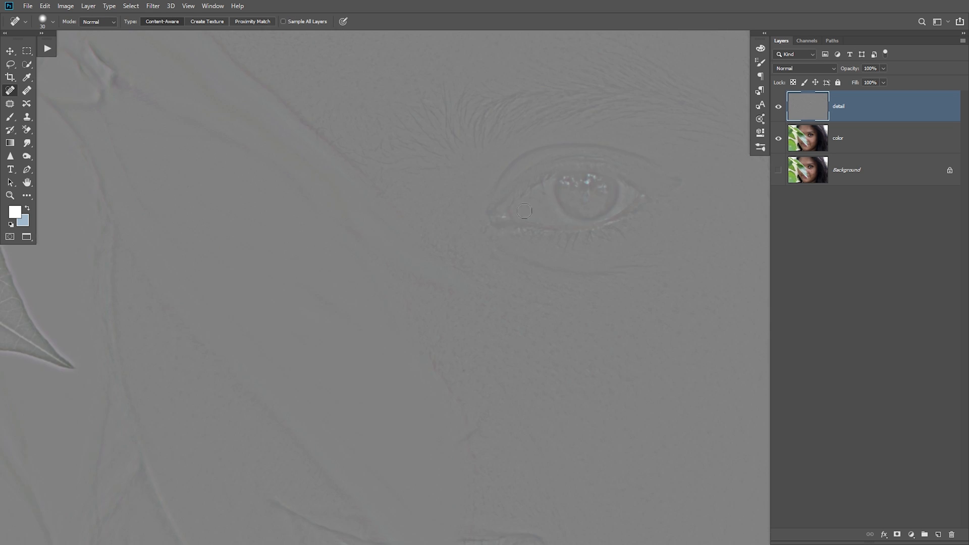
{"action": "mouse_move", "coordinate": [587, 195]}
{"action": "left_mouse_down"}
{"action": "mouse_move", "coordinate": [502, 253]}
{"action": "mouse_move", "coordinate": [431, 270]}
{"action": "left_mouse_up"}
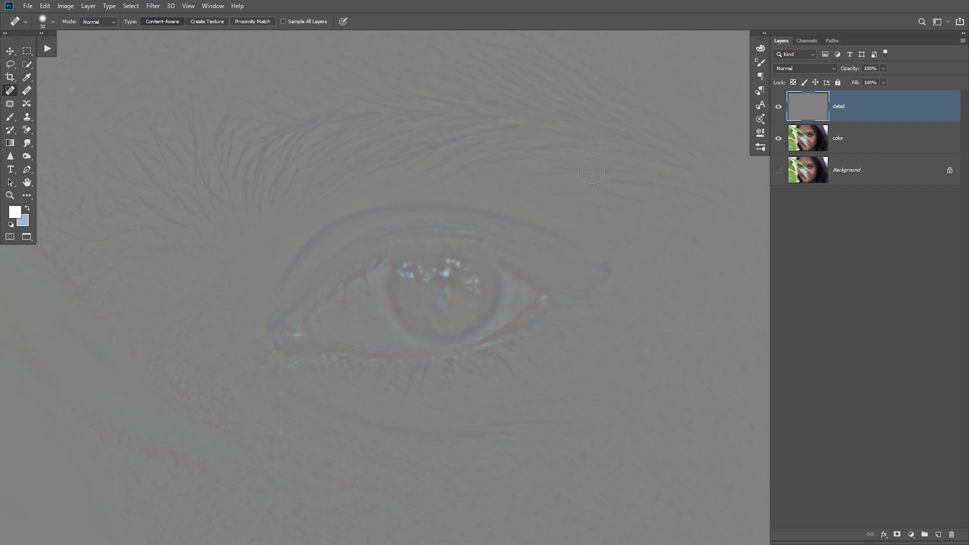
{"action": "mouse_move", "coordinate": [335, 380]}
{"action": "left_mouse_down"}
{"action": "mouse_move", "coordinate": [411, 227]}
{"action": "mouse_move", "coordinate": [371, 112]}
{"action": "mouse_move", "coordinate": [258, 153]}
{"action": "mouse_move", "coordinate": [214, 192]}
{"action": "mouse_move", "coordinate": [353, 236]}
{"action": "mouse_move", "coordinate": [341, 205]}
{"action": "mouse_move", "coordinate": [401, 93]}
{"action": "mouse_move", "coordinate": [353, 358]}
{"action": "mouse_move", "coordinate": [523, 341]}
{"action": "left_mouse_up"}
{"action": "left_click_drag", "start_coordinate": [346, 362], "coordinate": [507, 186]}
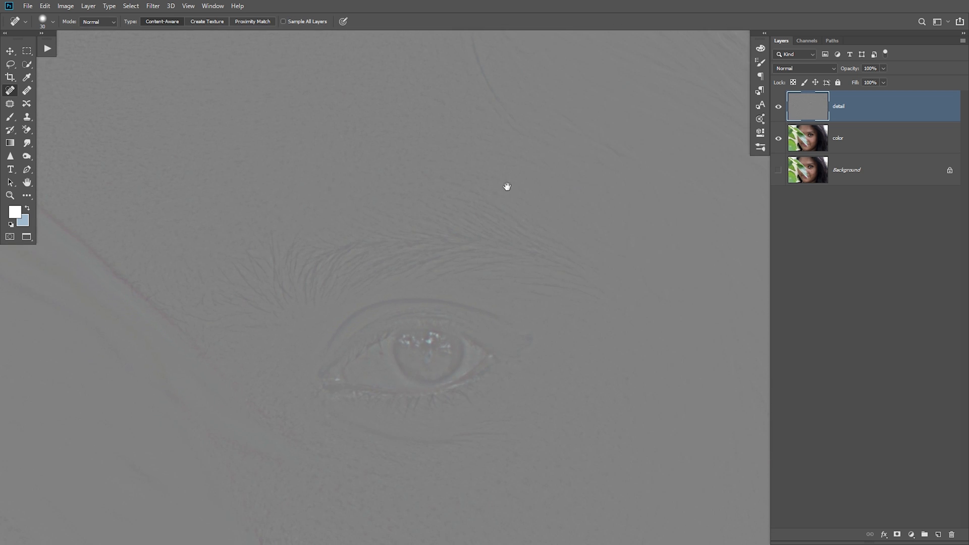
{"action": "left_click", "coordinate": [778, 139]}
{"action": "left_click", "coordinate": [778, 107]}
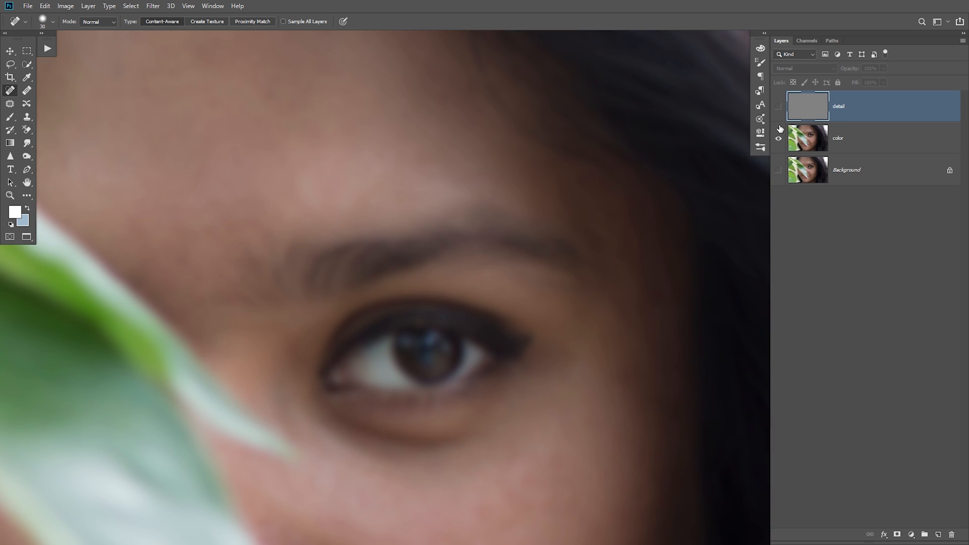
{"action": "left_click_drag", "start_coordinate": [454, 421], "coordinate": [432, 365]}
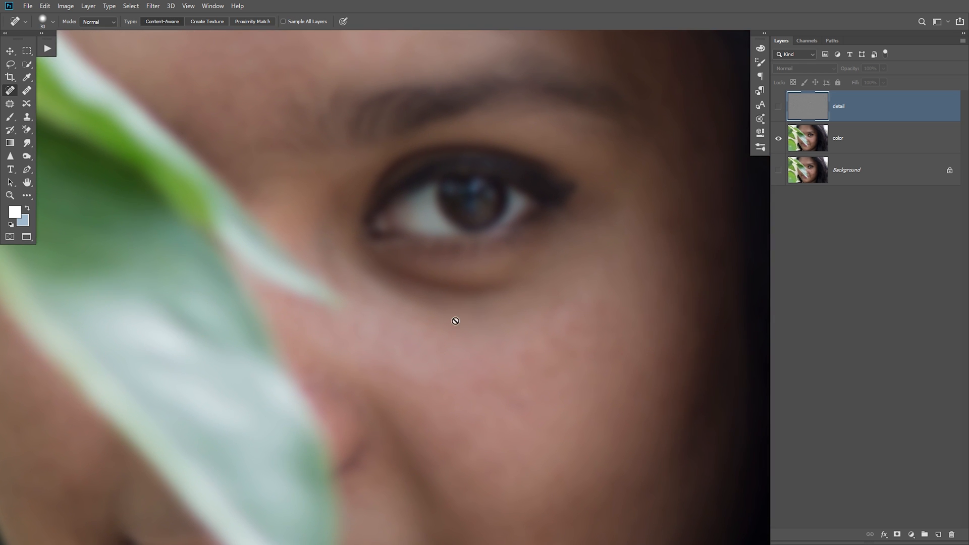
{"action": "left_click", "coordinate": [778, 107]}
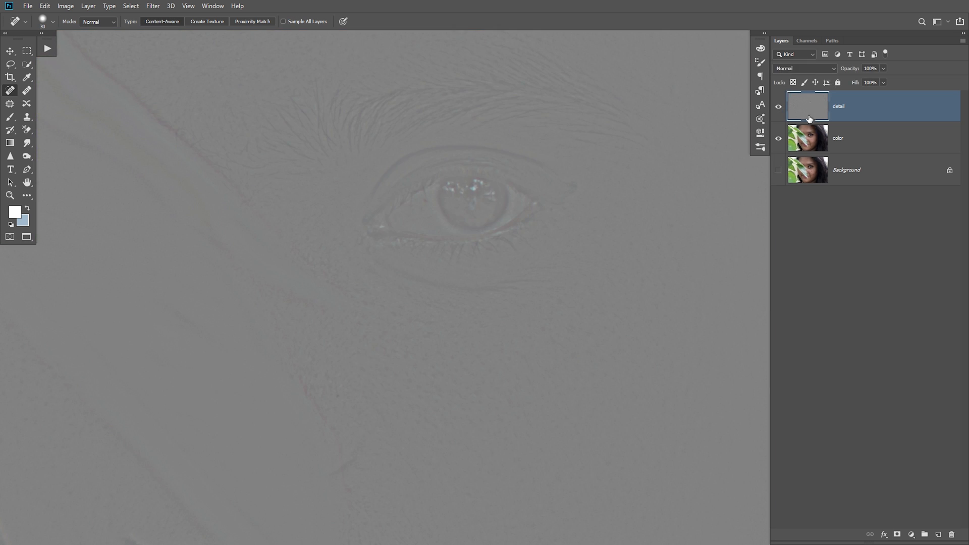
- Set the detail layer's blend mode to Linear Light
{"action": "left_click", "coordinate": [831, 68]}
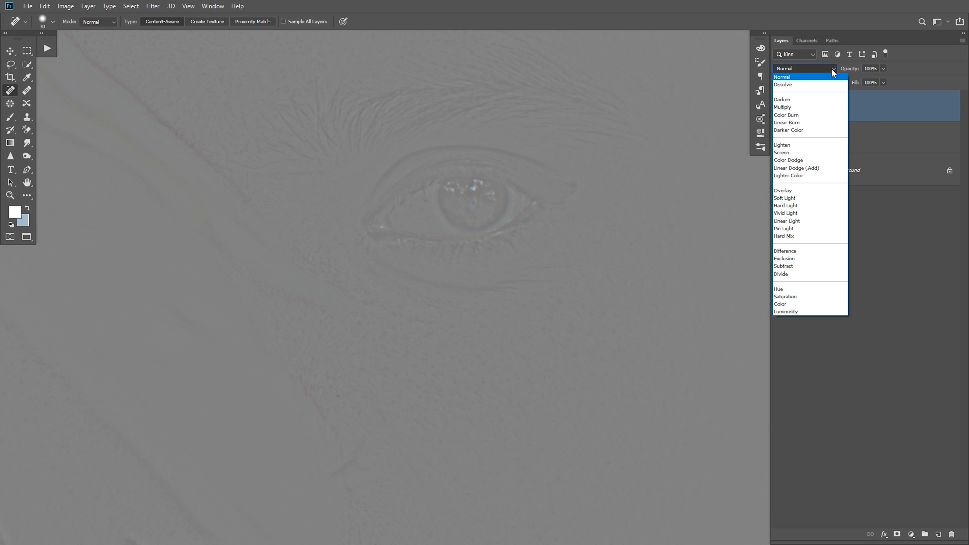
{"action": "left_click", "coordinate": [830, 69]}
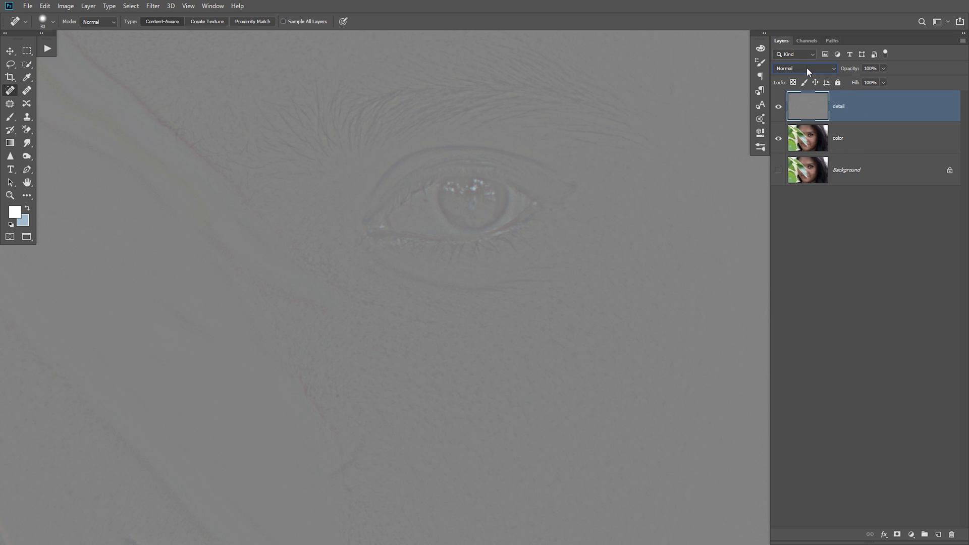
{"action": "left_click", "coordinate": [807, 68]}
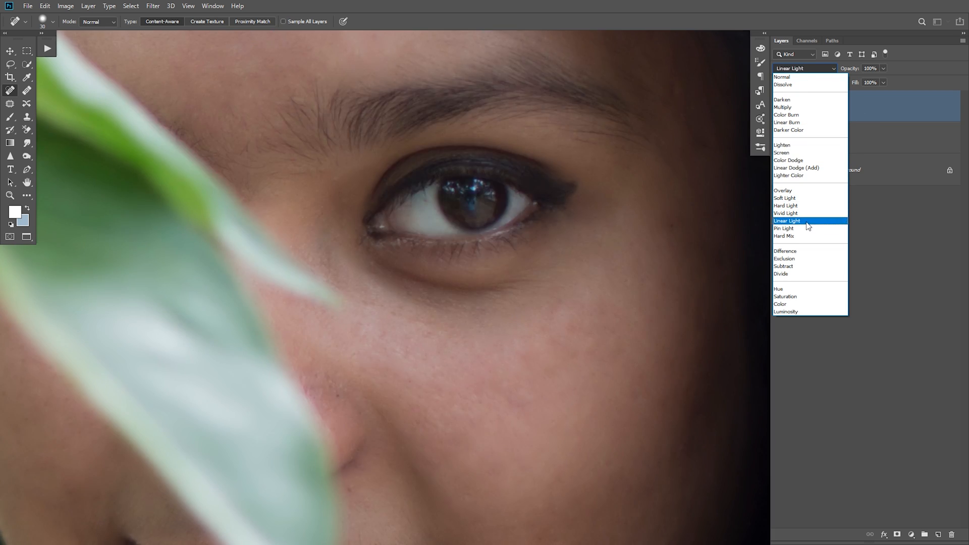
{"action": "left_click", "coordinate": [806, 221]}
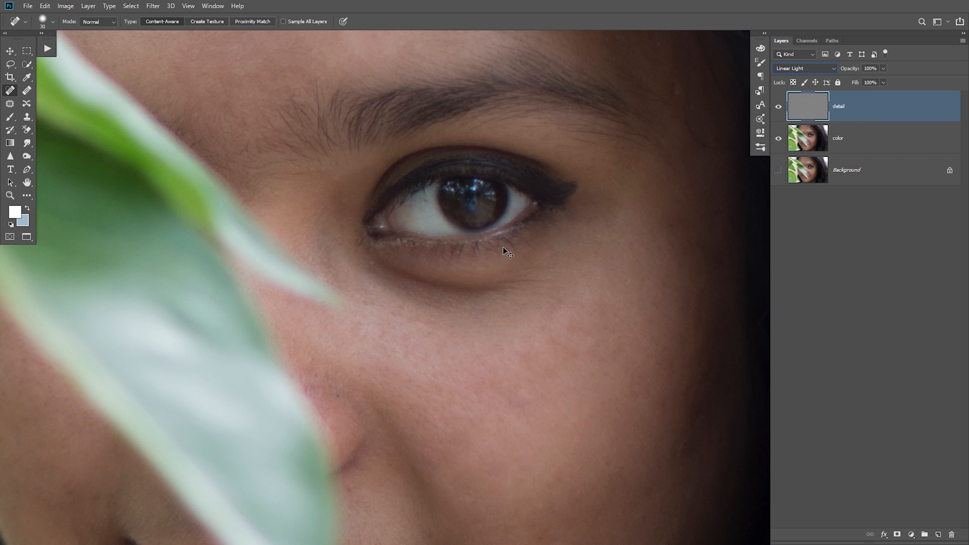
{"action": "key", "text": "ctrl+0"}
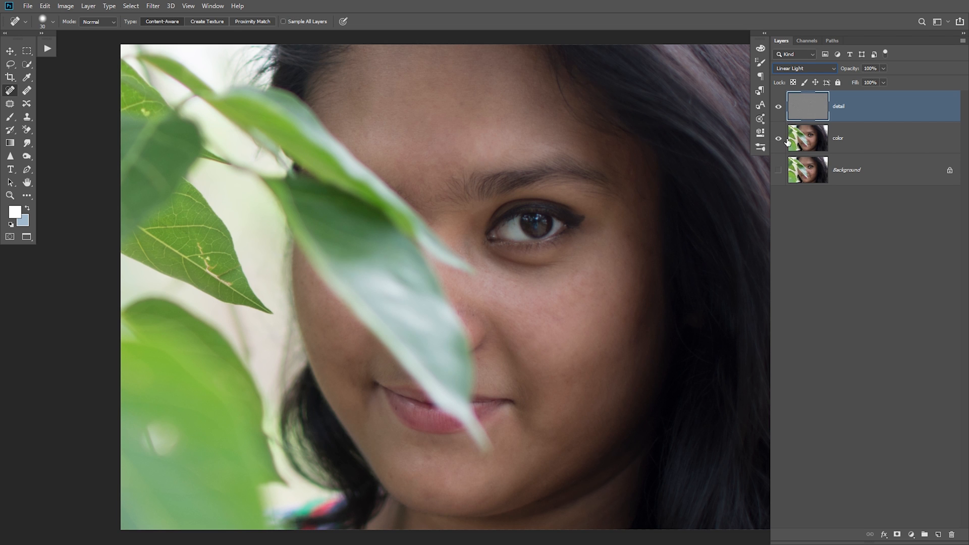
- Select the color layer and compare the portrait with the detail layer hidden and shown
{"action": "left_click", "coordinate": [778, 107]}
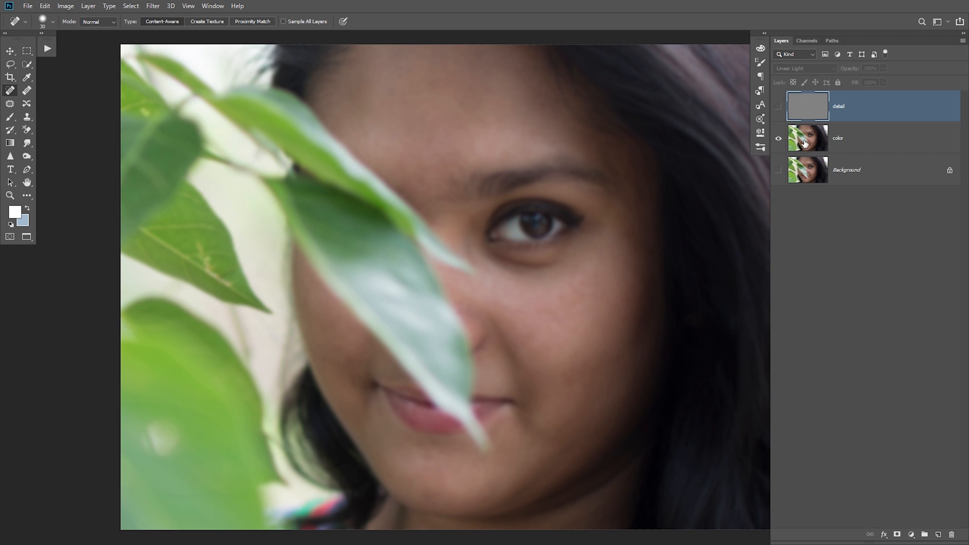
{"action": "left_click", "coordinate": [837, 140]}
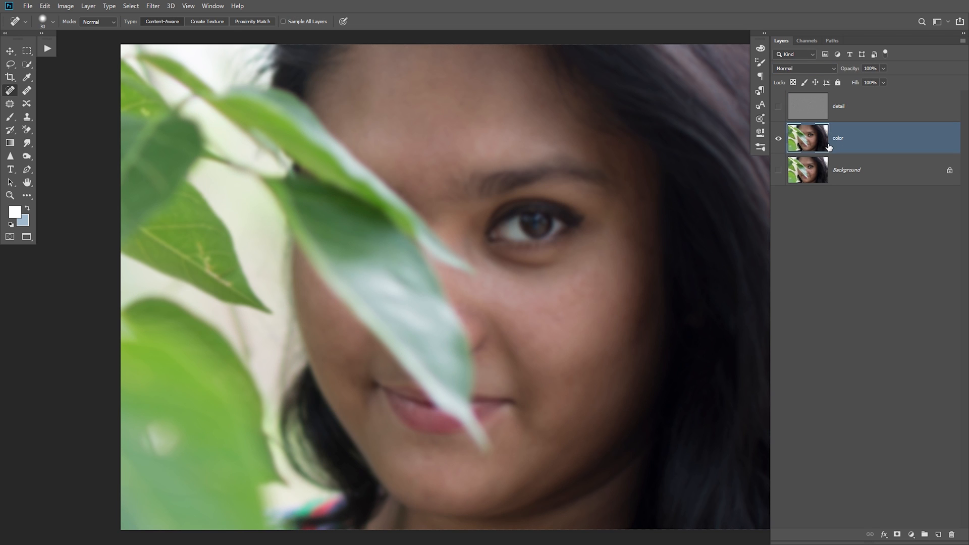
{"action": "left_click", "coordinate": [779, 107]}
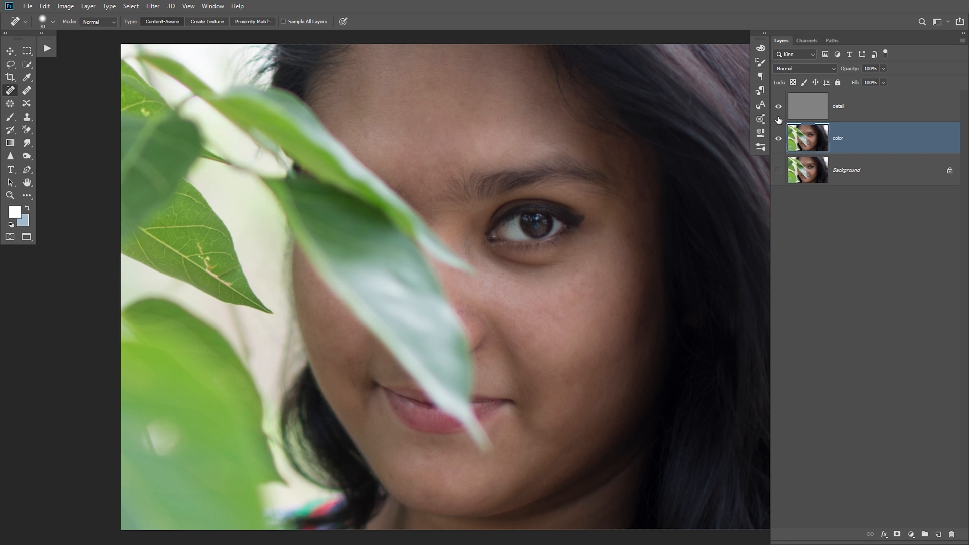
{"action": "scroll", "coordinate": [612, 218], "scroll_direction": "up", "scroll_amount": 3}
{"action": "scroll", "coordinate": [562, 275], "scroll_direction": "down", "scroll_amount": 3}
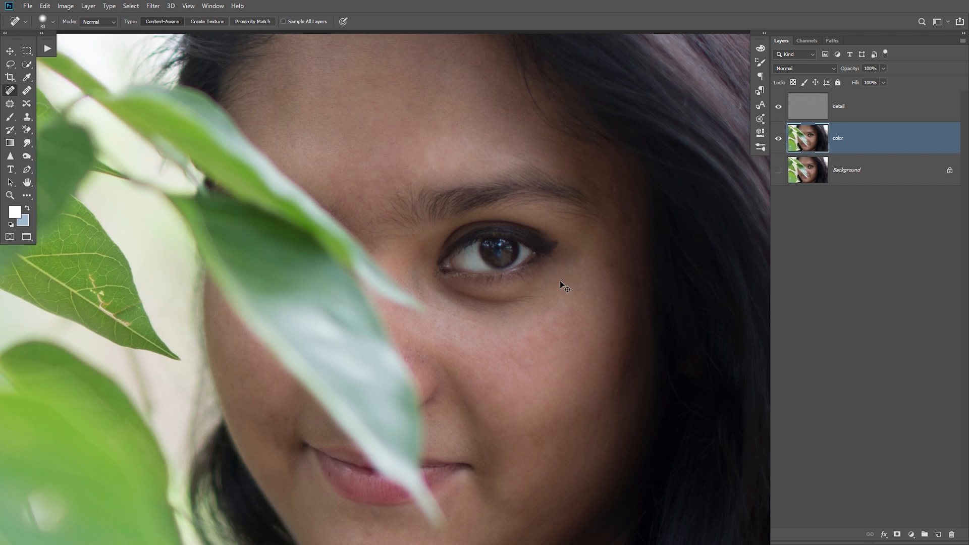
{"action": "key", "text": "ctrl+0"}
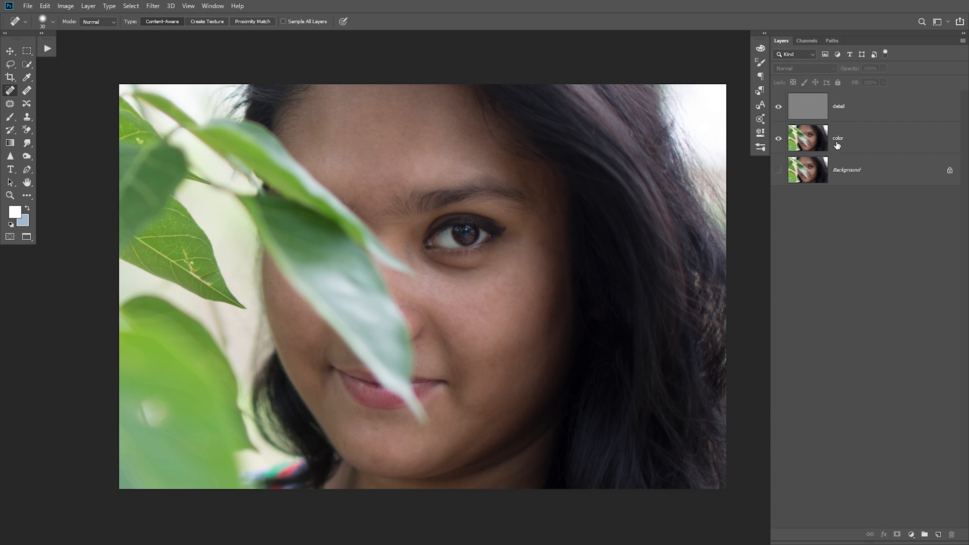
- Switch to the Mixer Brush tool and set its Wet value to 3%
{"action": "scroll", "coordinate": [560, 273], "scroll_direction": "up", "scroll_amount": 5}
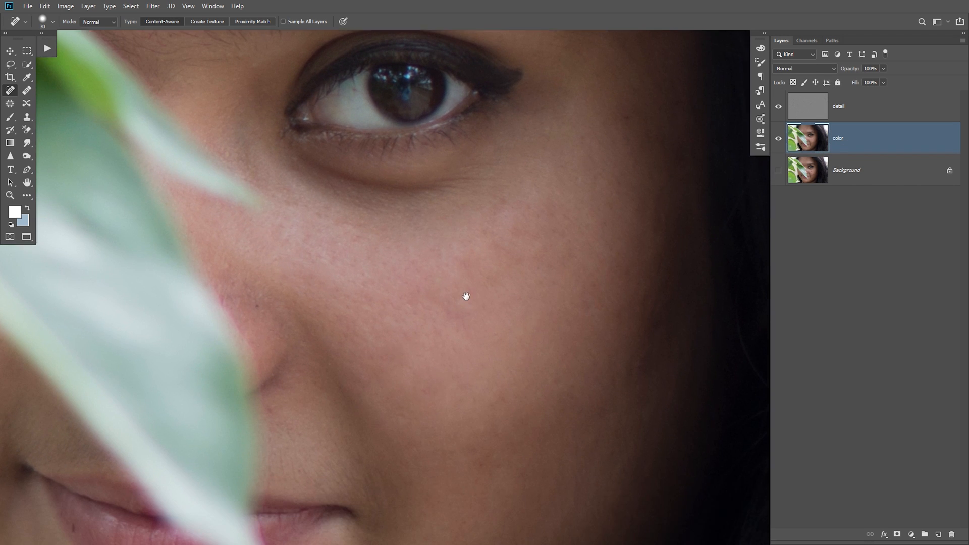
{"action": "left_click_drag", "start_coordinate": [466, 296], "coordinate": [464, 288]}
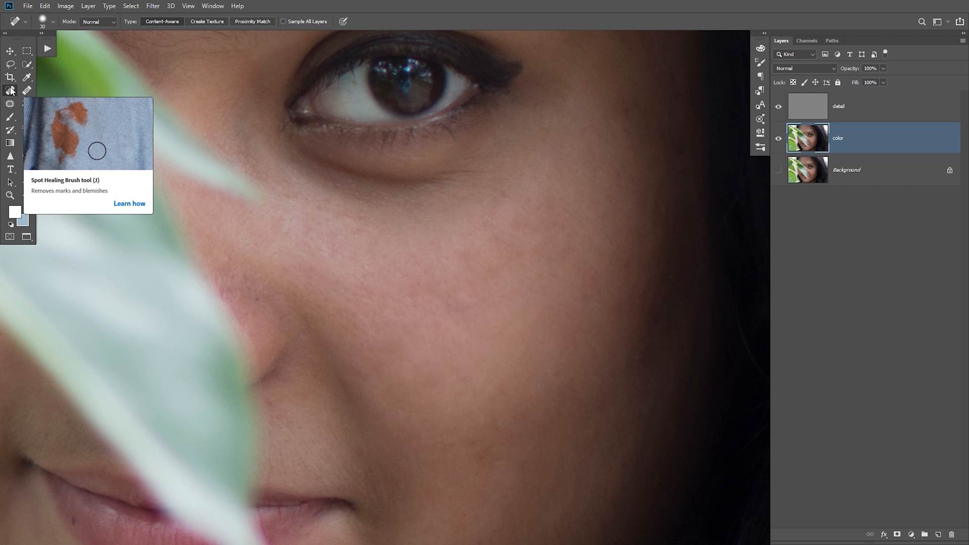
{"action": "left_click", "coordinate": [10, 118]}
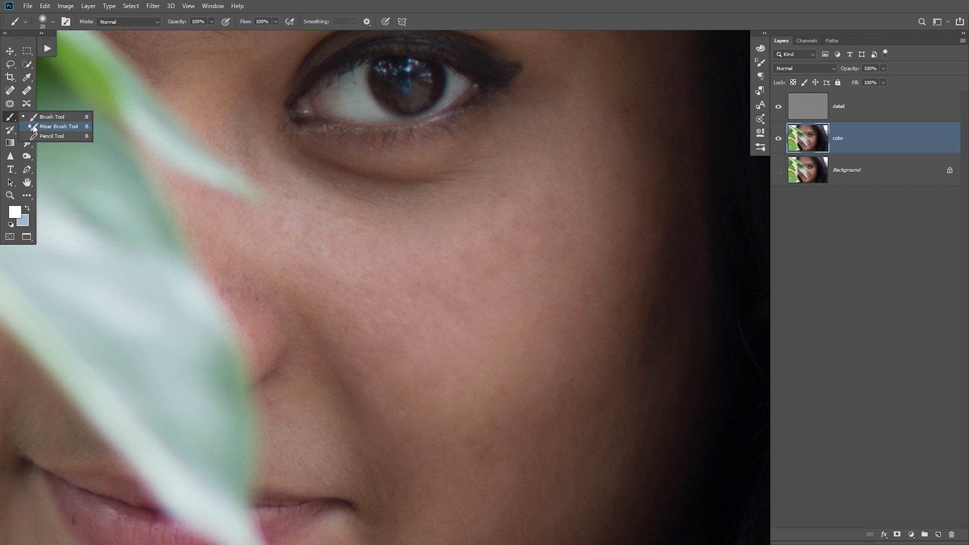
{"action": "left_click", "coordinate": [50, 126]}
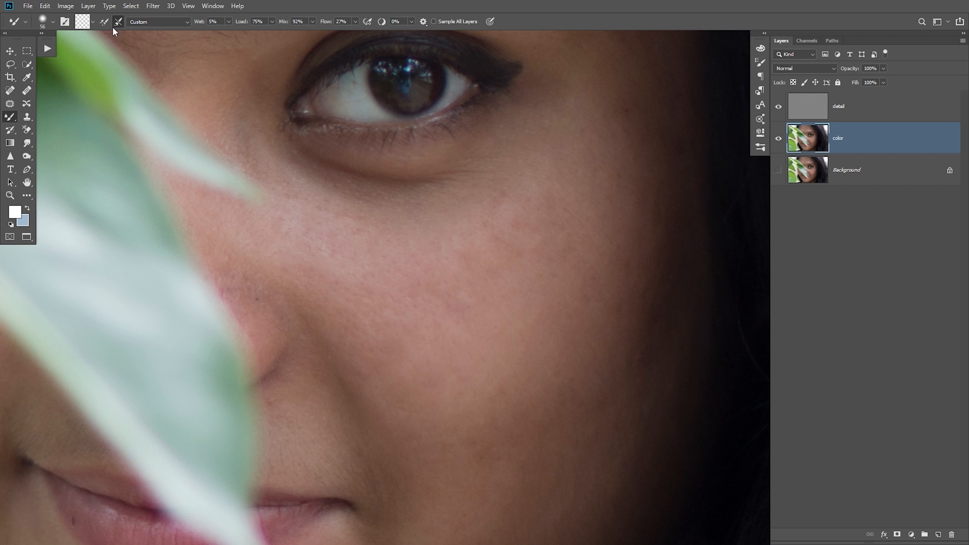
{"action": "left_click", "coordinate": [86, 24]}
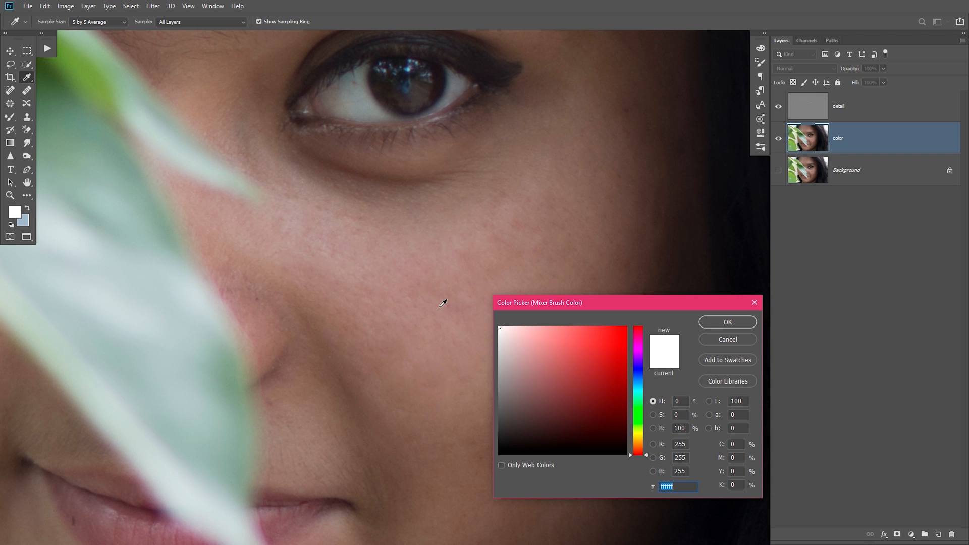
{"action": "left_click", "coordinate": [727, 322]}
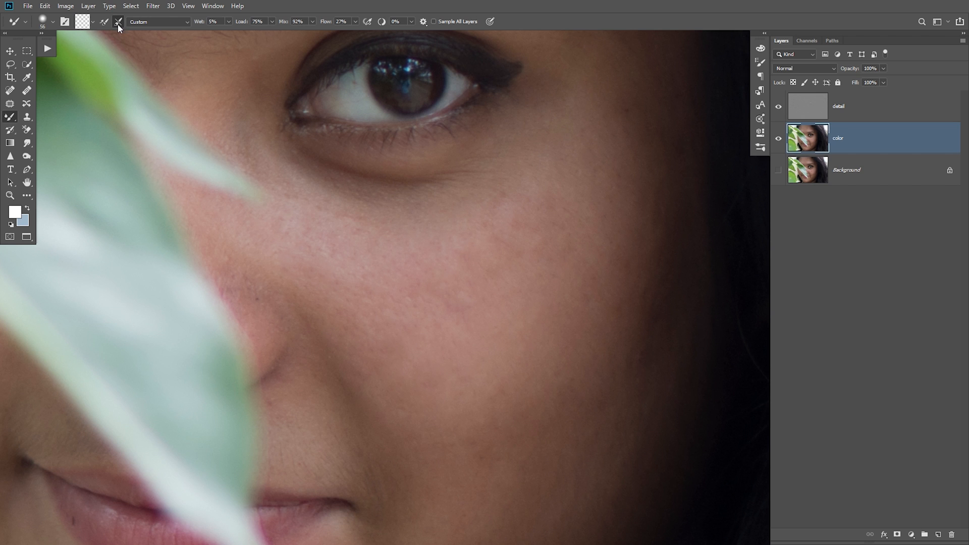
{"action": "left_click_drag", "start_coordinate": [200, 24], "coordinate": [199, 24]}
{"action": "key", "text": "Return"}
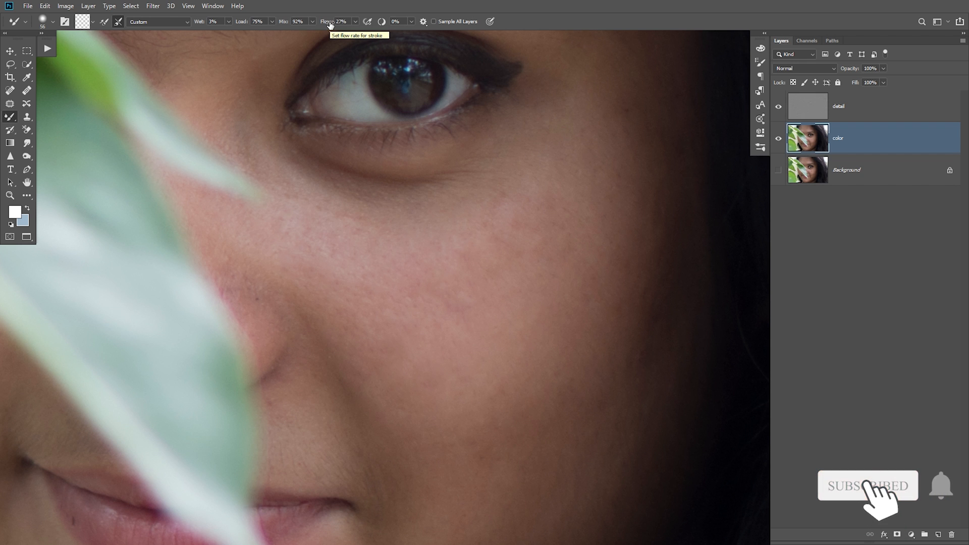
- Examine the forehead's uneven skin tones, toggling the detail layer off and on for comparison
{"action": "left_click_drag", "start_coordinate": [503, 164], "coordinate": [505, 438]}
{"action": "left_click_drag", "start_coordinate": [419, 213], "coordinate": [597, 361]}
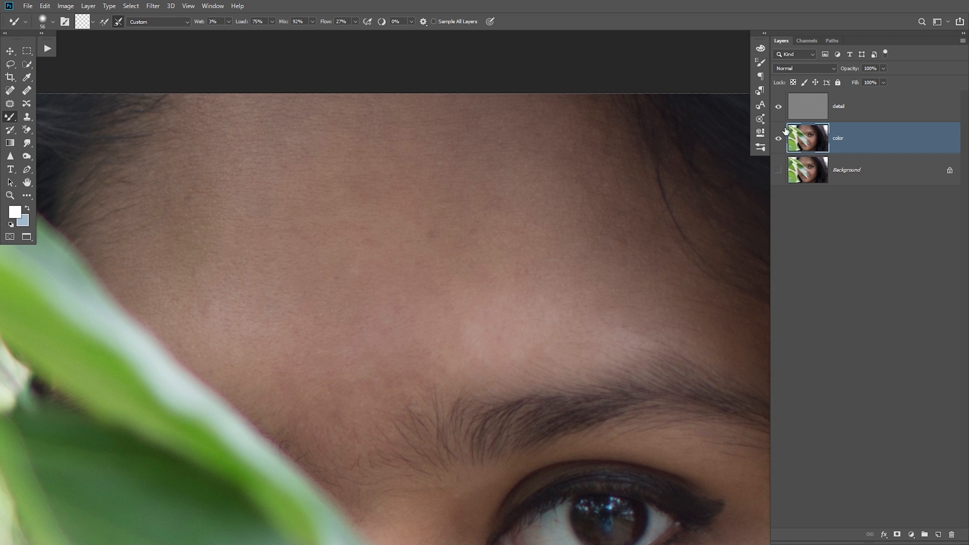
{"action": "left_click", "coordinate": [778, 107]}
{"action": "left_click", "coordinate": [778, 107]}
{"action": "scroll", "coordinate": [427, 306], "scroll_direction": "up", "scroll_amount": 6}
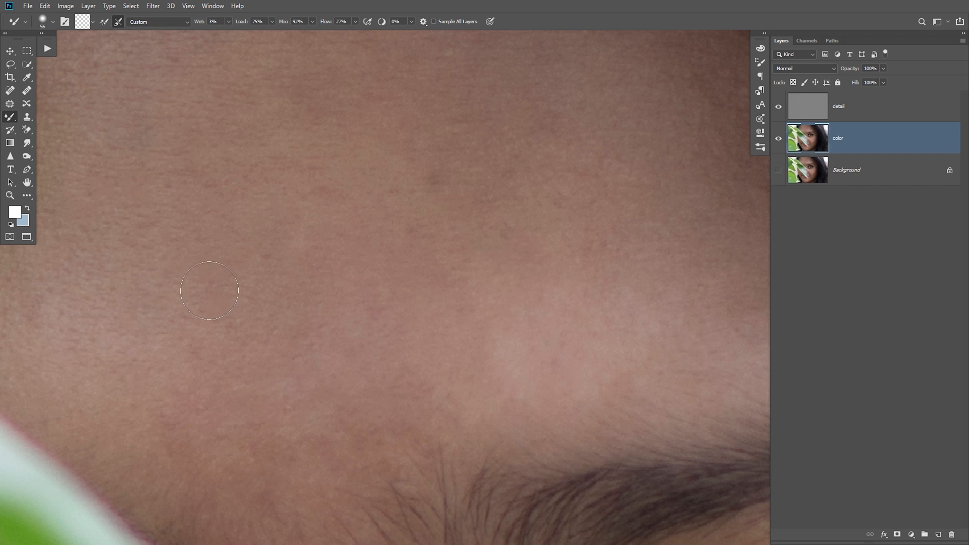
{"action": "scroll", "coordinate": [531, 276], "scroll_direction": "down", "scroll_amount": 5}
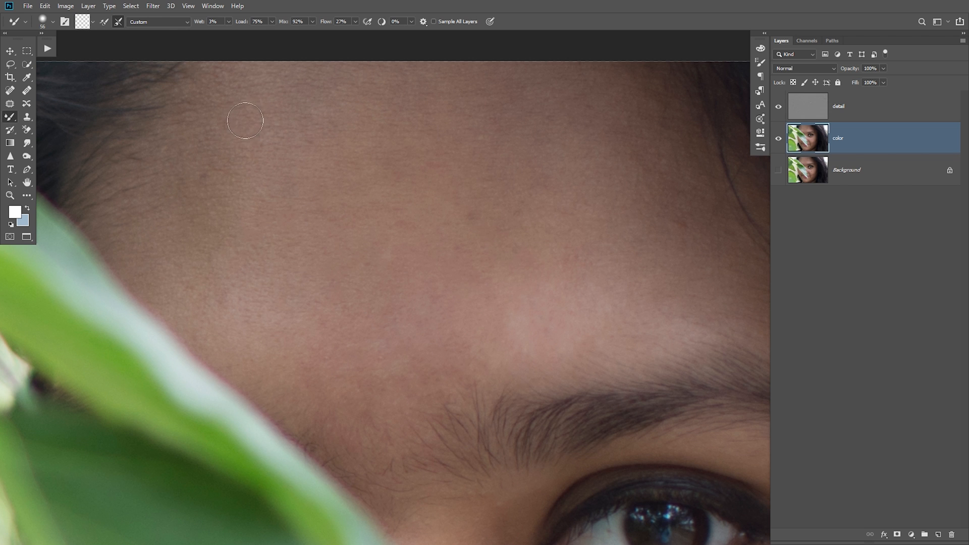
- Enlarge the Mixer Brush to 80 px and blend the forehead's skin tones, checking the result with the detail layer hidden
{"action": "key", "text": "bracketright"}
{"action": "key", "text": "bracketright"}
{"action": "key", "text": "bracketright"}
{"action": "left_click_drag", "start_coordinate": [197, 119], "coordinate": [205, 96]}
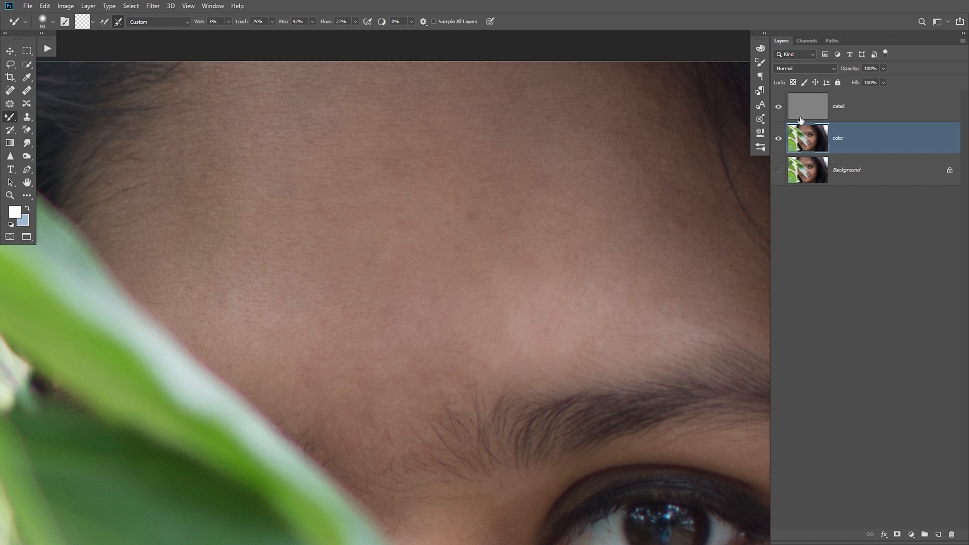
{"action": "left_click", "coordinate": [778, 106]}
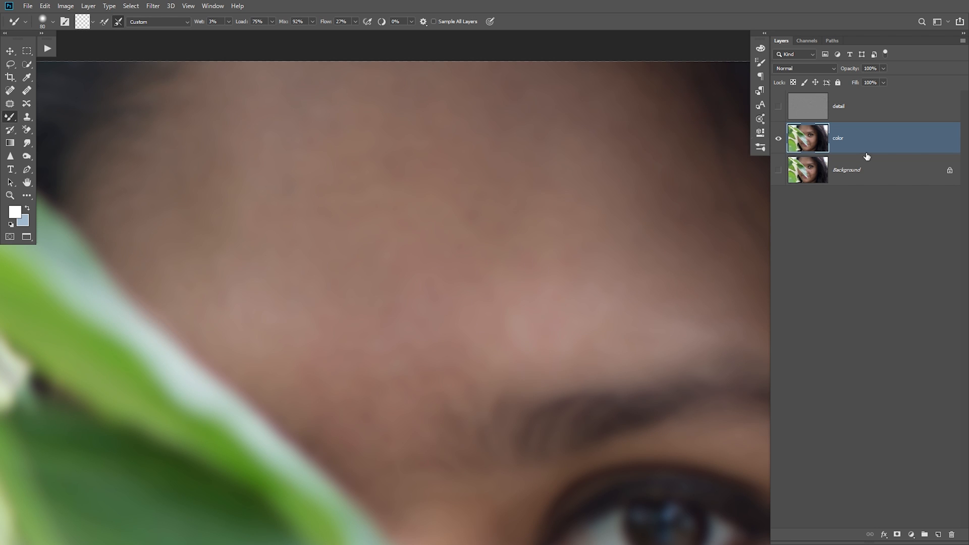
{"action": "left_click", "coordinate": [777, 106]}
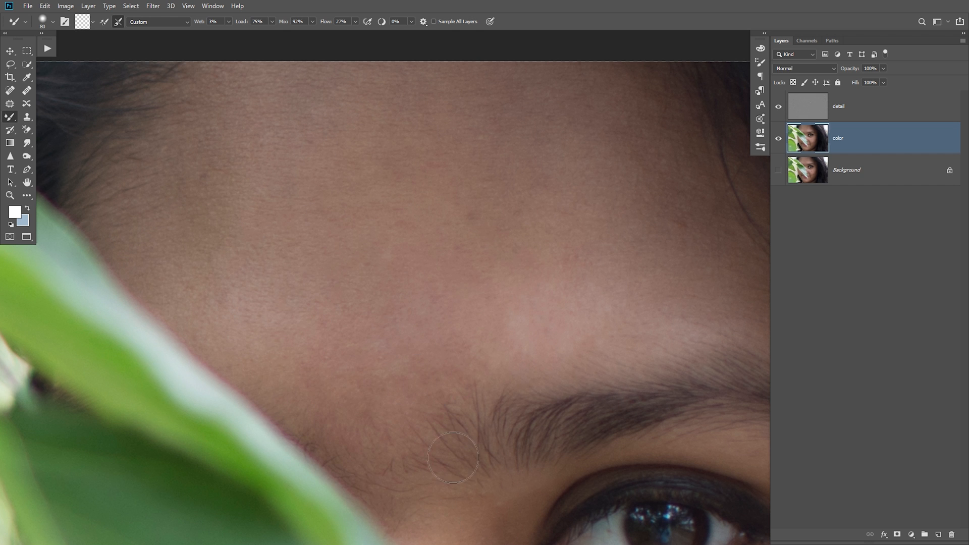
- Smooth the uneven skin tones beneath the eye and around the nose and mouth with the Mixer Brush
{"action": "left_click_drag", "start_coordinate": [484, 515], "coordinate": [456, 138]}
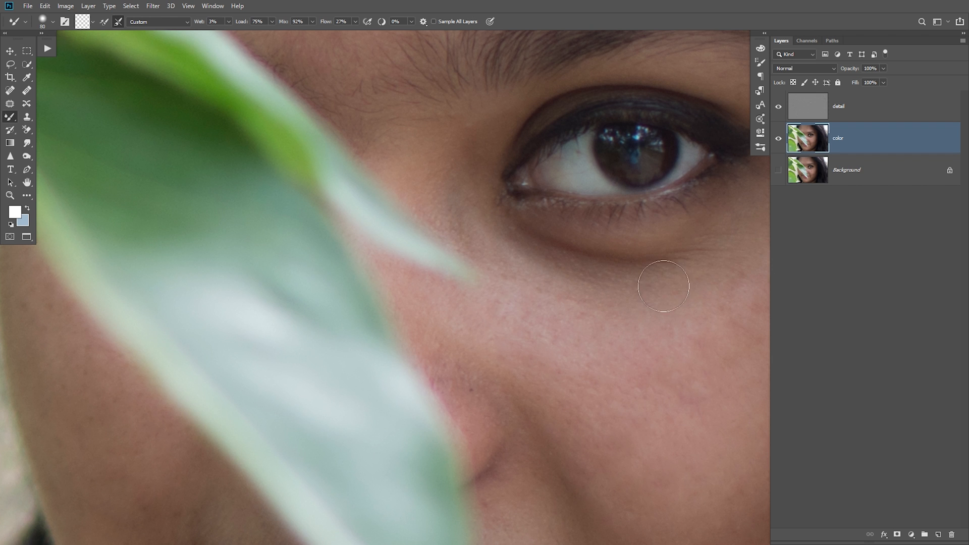
{"action": "mouse_move", "coordinate": [663, 286]}
{"action": "left_mouse_down"}
{"action": "mouse_move", "coordinate": [549, 222]}
{"action": "mouse_move", "coordinate": [540, 198]}
{"action": "left_mouse_up"}
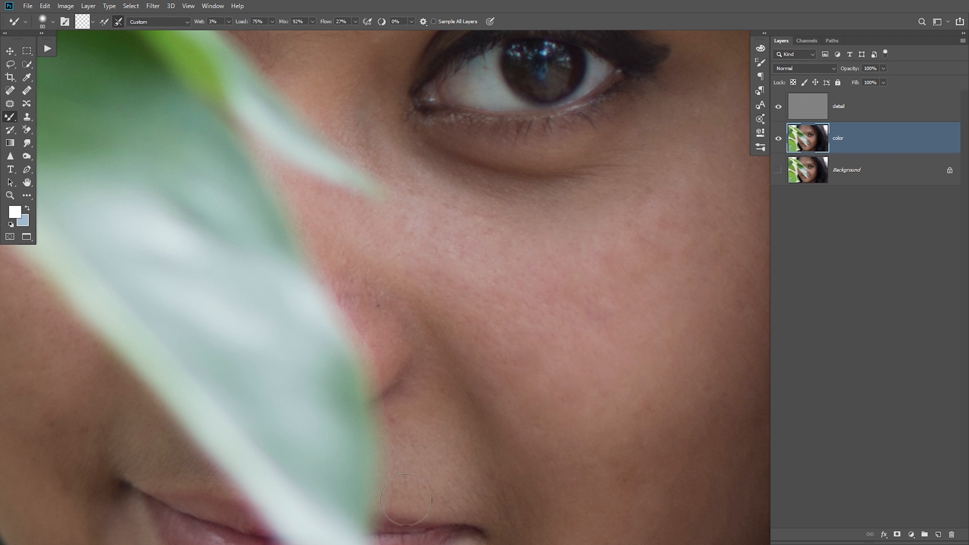
{"action": "left_click_drag", "start_coordinate": [616, 402], "coordinate": [570, 202]}
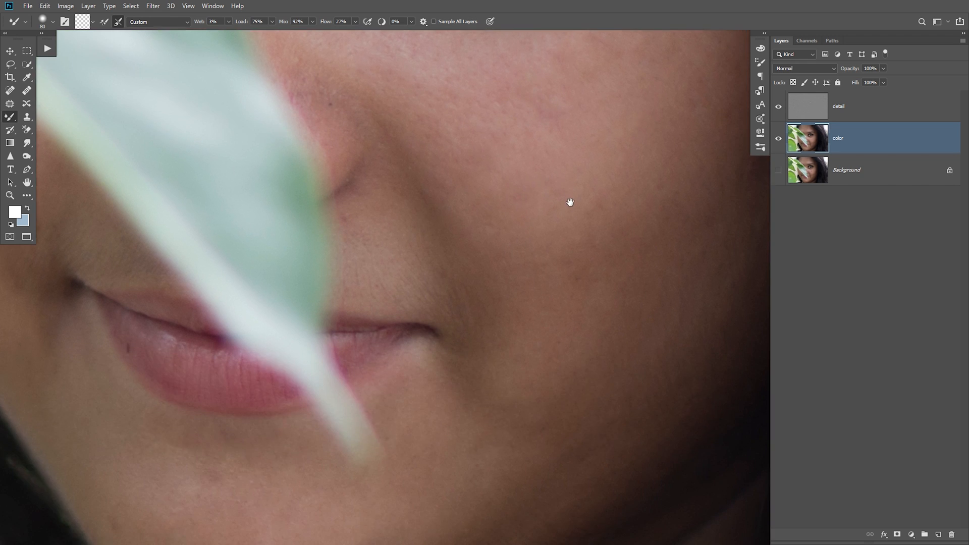
{"action": "left_click_drag", "start_coordinate": [434, 338], "coordinate": [412, 332]}
{"action": "left_click_drag", "start_coordinate": [525, 196], "coordinate": [492, 493]}
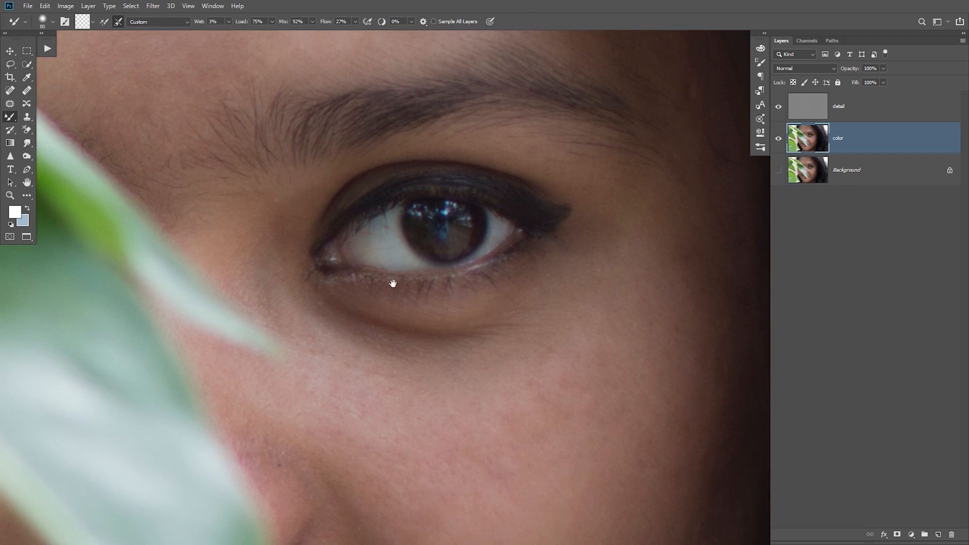
{"action": "left_click_drag", "start_coordinate": [393, 283], "coordinate": [387, 301]}
{"action": "mouse_move", "coordinate": [363, 261]}
{"action": "left_mouse_down"}
{"action": "mouse_move", "coordinate": [370, 251]}
{"action": "mouse_move", "coordinate": [353, 265]}
{"action": "left_mouse_up"}
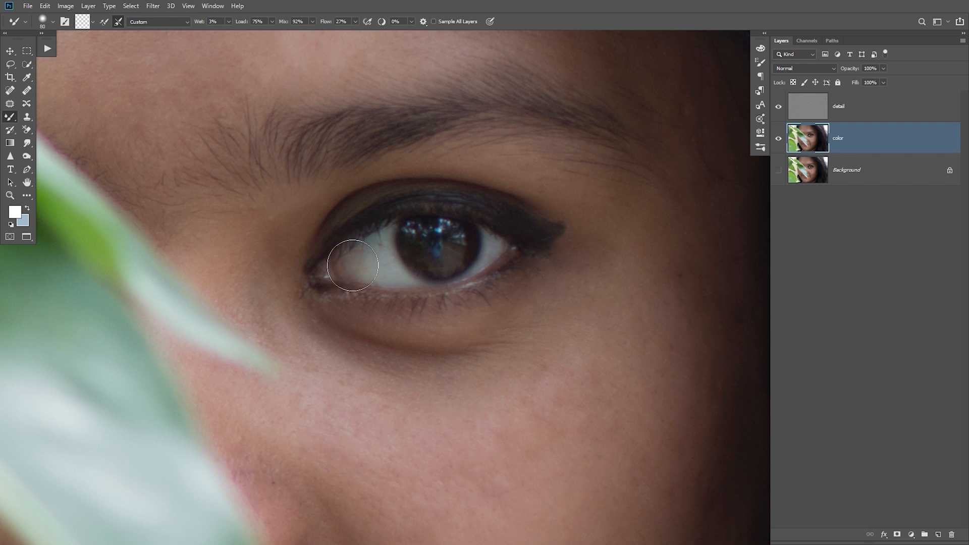
- Blend the blotchy skin from the mouth corner across the cheek to the temple
{"action": "left_click_drag", "start_coordinate": [412, 426], "coordinate": [495, 71]}
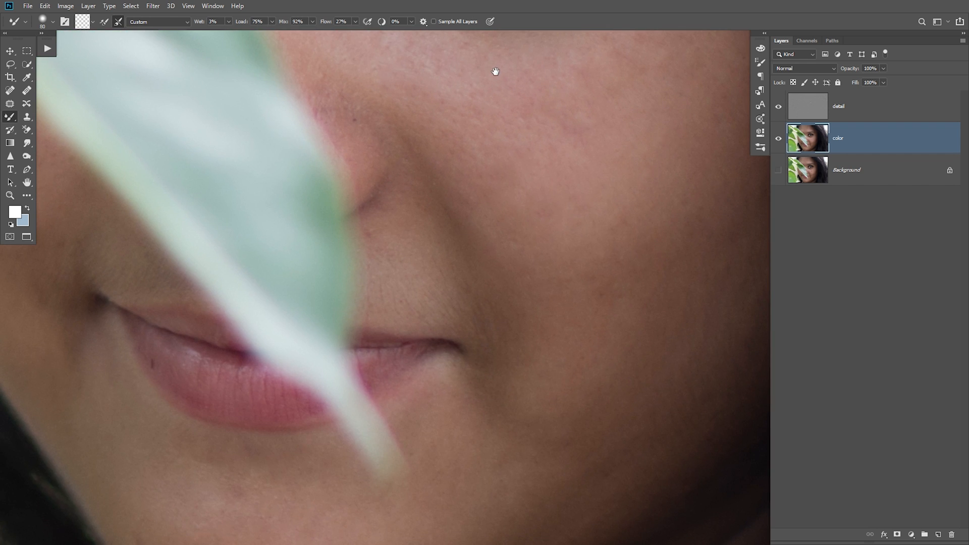
{"action": "mouse_move", "coordinate": [451, 214]}
{"action": "left_mouse_down"}
{"action": "mouse_move", "coordinate": [445, 203]}
{"action": "mouse_move", "coordinate": [452, 217]}
{"action": "left_mouse_up"}
{"action": "mouse_move", "coordinate": [525, 249]}
{"action": "left_mouse_down"}
{"action": "mouse_move", "coordinate": [476, 285]}
{"action": "mouse_move", "coordinate": [362, 425]}
{"action": "left_mouse_up"}
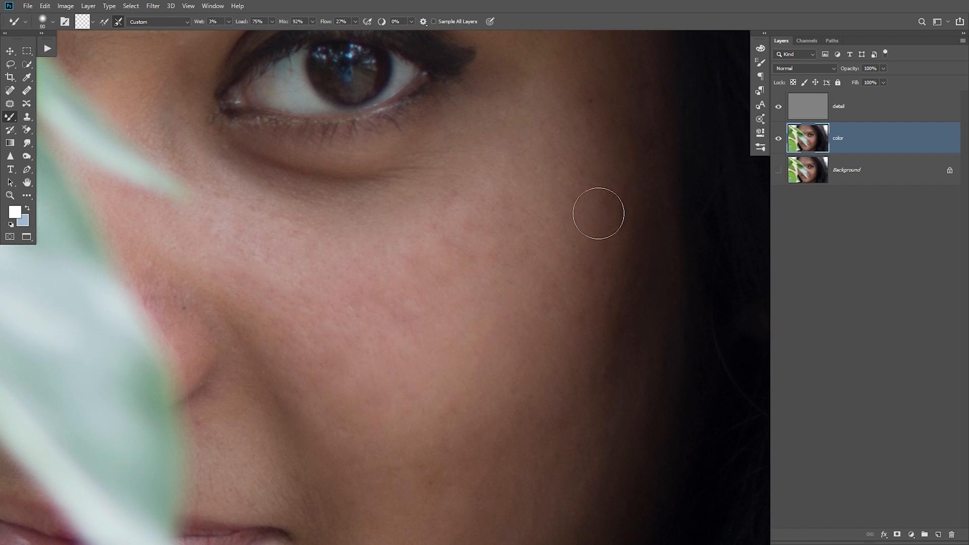
{"action": "left_click_drag", "start_coordinate": [598, 213], "coordinate": [545, 443]}
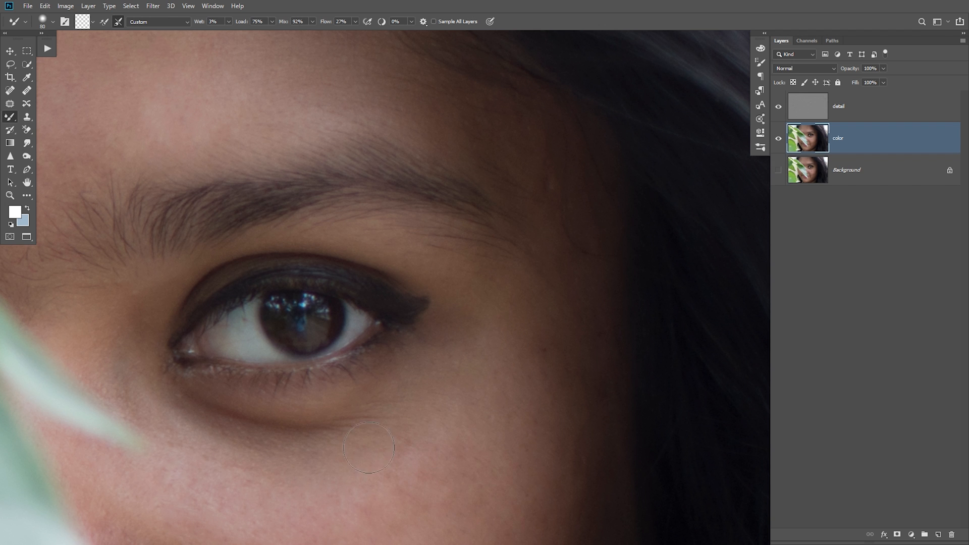
{"action": "left_click_drag", "start_coordinate": [458, 480], "coordinate": [465, 236]}
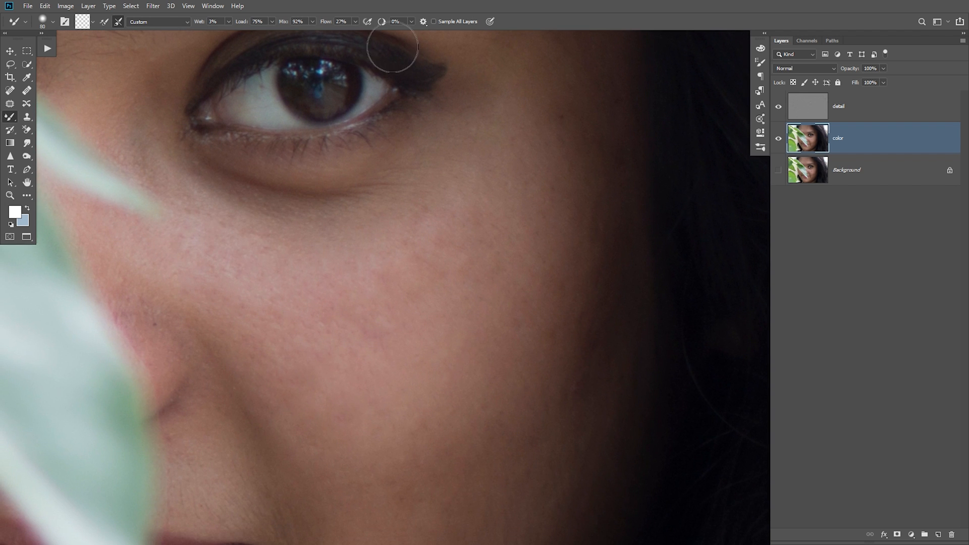
- Set the Mixer Brush to 44% Flow and 86% Load, and blend the skin tones on the cheek, chin and jaw
{"action": "left_click", "coordinate": [333, 25]}
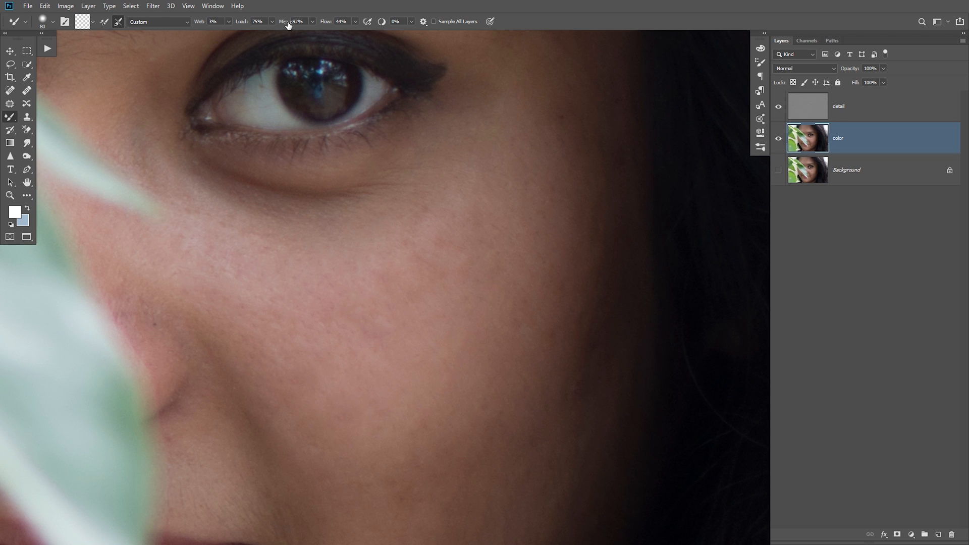
{"action": "left_click", "coordinate": [249, 22]}
{"action": "left_click_drag", "start_coordinate": [499, 456], "coordinate": [515, 203]}
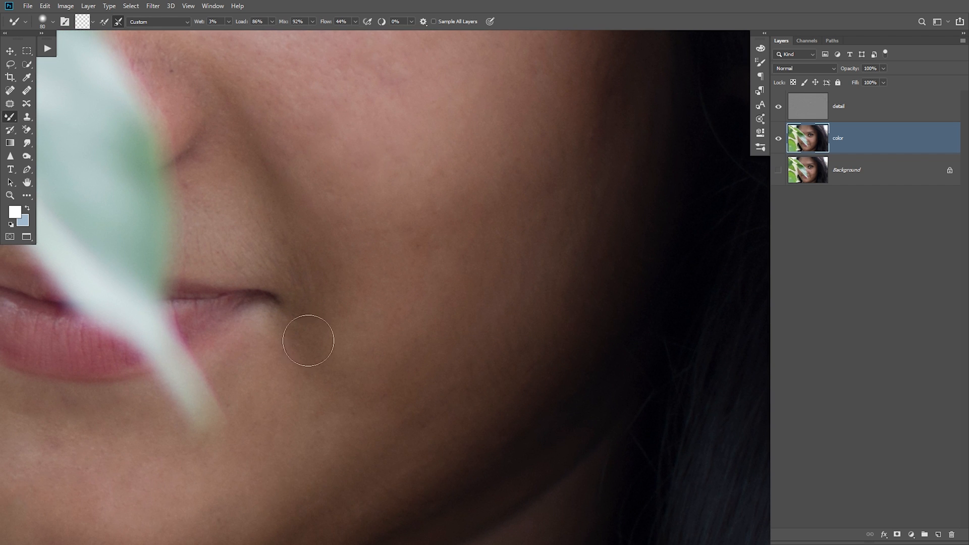
{"action": "left_click_drag", "start_coordinate": [243, 526], "coordinate": [486, 404]}
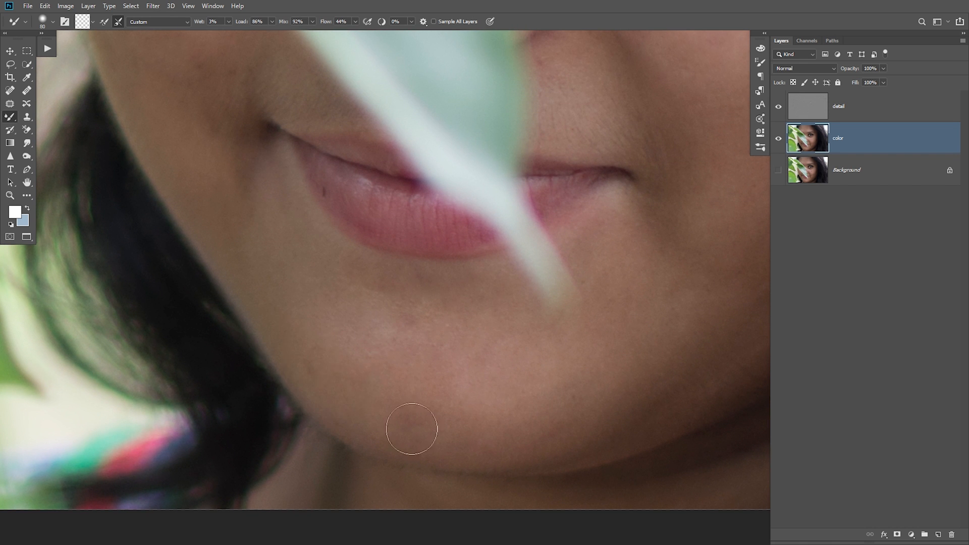
{"action": "key", "text": "f"}
{"action": "key", "text": "f"}
{"action": "key", "text": "f"}
{"action": "left_click_drag", "start_coordinate": [308, 258], "coordinate": [400, 378]}
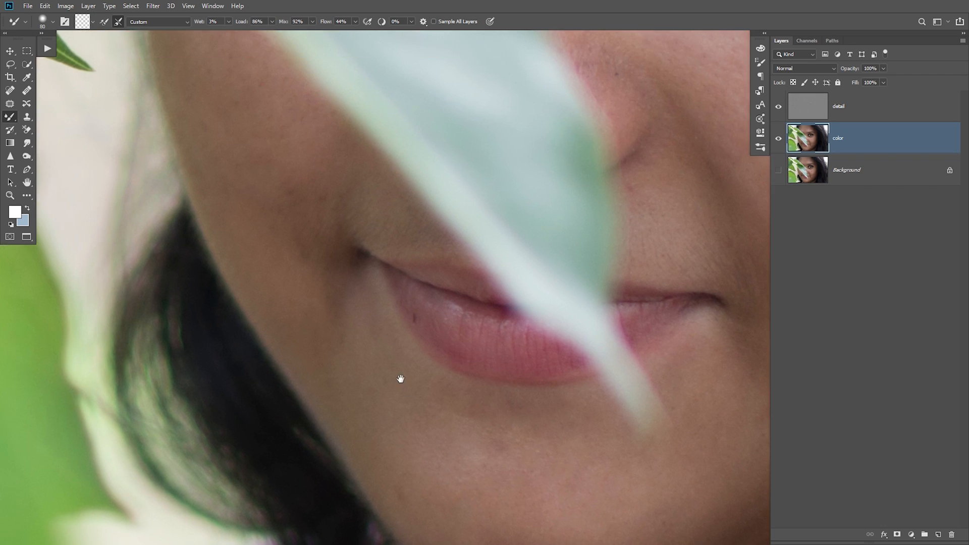
{"action": "left_click_drag", "start_coordinate": [359, 149], "coordinate": [494, 303]}
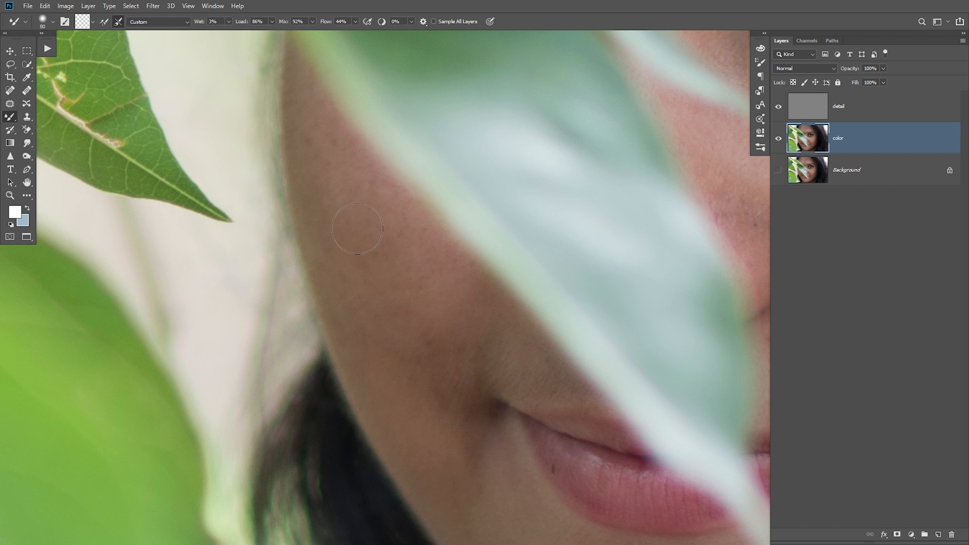
- Set the Mixer Brush's Wet value to 0% for blending the cheek's remaining uneven tones
{"action": "scroll", "coordinate": [508, 475], "scroll_direction": "down", "scroll_amount": 2}
{"action": "left_click_drag", "start_coordinate": [508, 475], "coordinate": [356, 338]}
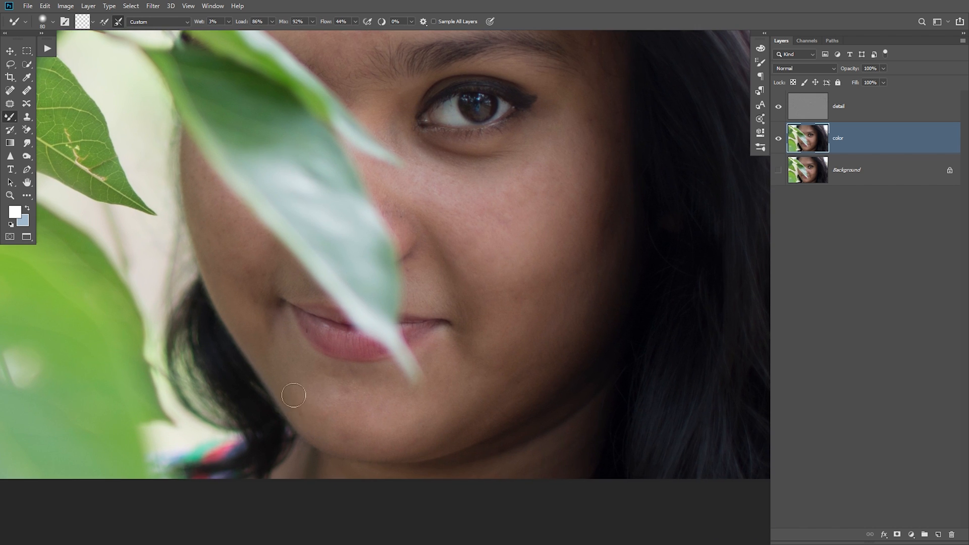
{"action": "scroll", "coordinate": [454, 386], "scroll_direction": "up", "scroll_amount": 4}
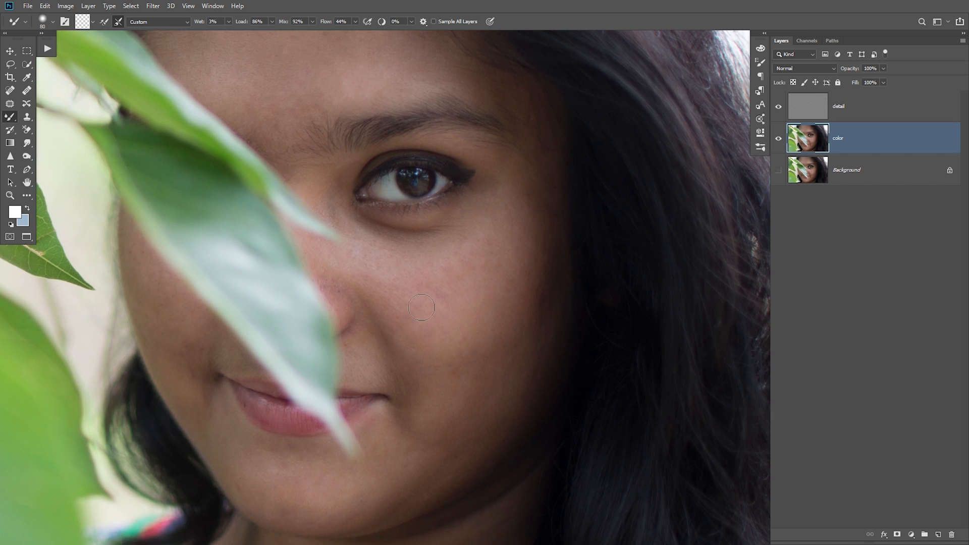
{"action": "left_click_drag", "start_coordinate": [445, 324], "coordinate": [418, 367]}
{"action": "scroll", "coordinate": [420, 324], "scroll_direction": "up", "scroll_amount": 3}
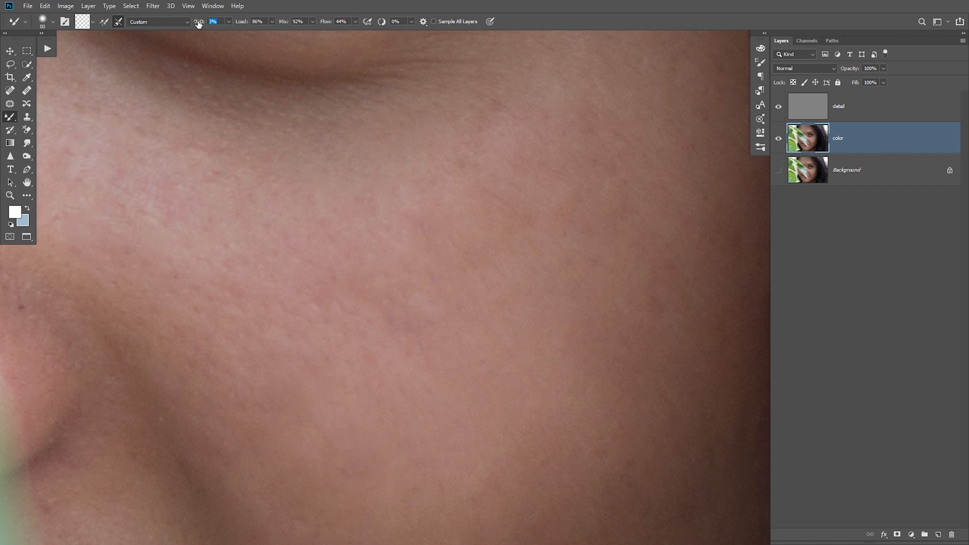
{"action": "left_click_drag", "start_coordinate": [199, 25], "coordinate": [197, 24]}
{"action": "scroll", "coordinate": [591, 370], "scroll_direction": "down", "scroll_amount": 2}
{"action": "left_click_drag", "start_coordinate": [586, 415], "coordinate": [451, 306]}
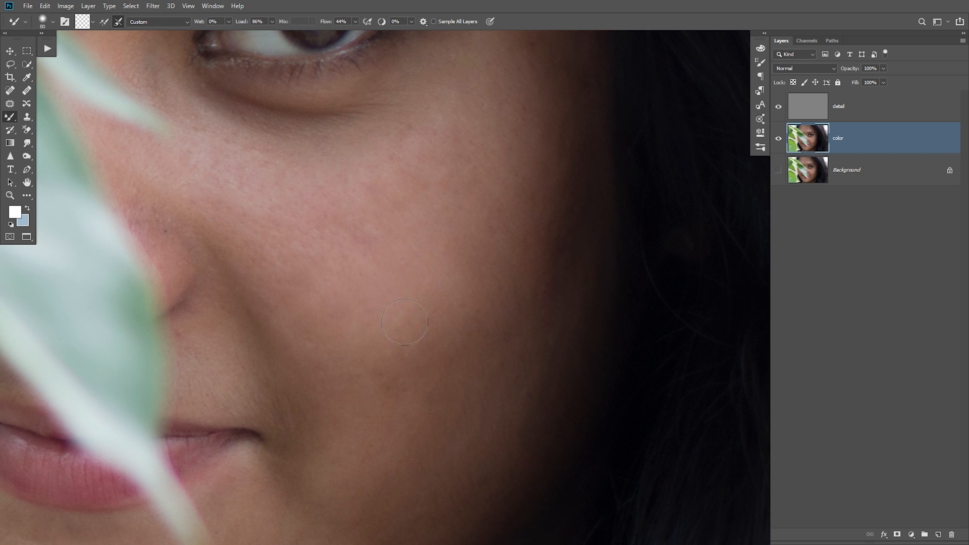
- Compare the retouched portrait with the original Background layer, first for the whole face and then for the cheek up close
{"action": "key", "text": "ctrl+minus"}
{"action": "key", "text": "ctrl+minus"}
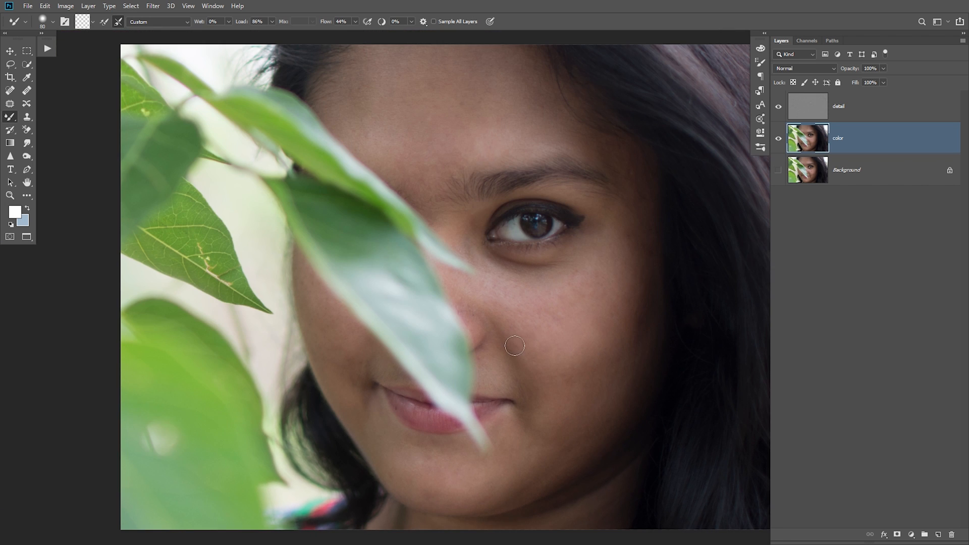
{"action": "left_click", "coordinate": [778, 171], "text": "alt"}
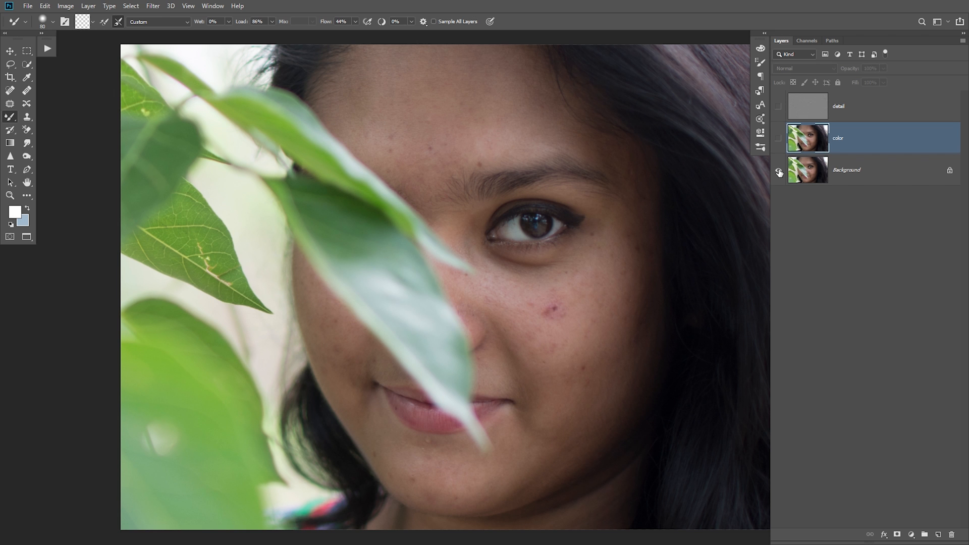
{"action": "left_click", "coordinate": [778, 171], "text": "alt"}
{"action": "scroll", "coordinate": [621, 335], "scroll_direction": "up", "scroll_amount": 4}
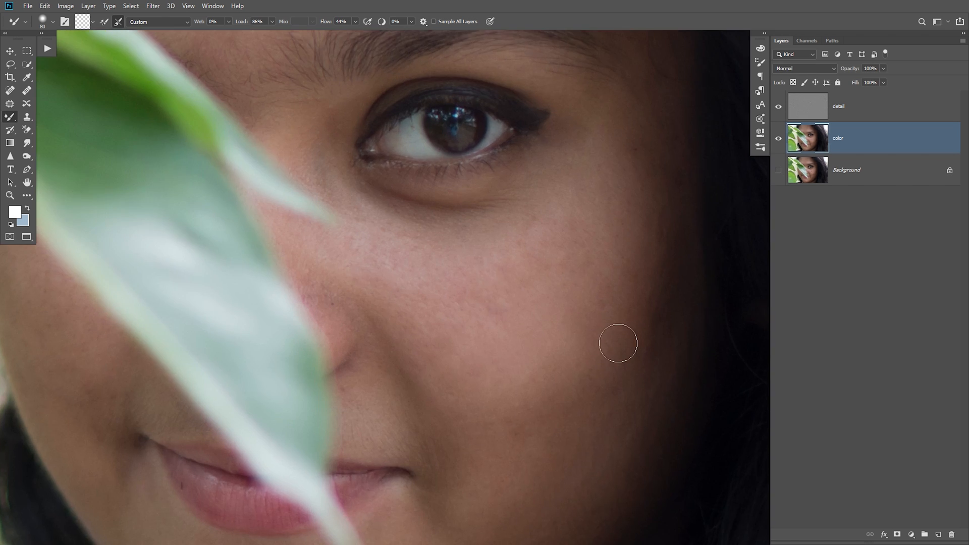
{"action": "left_click", "coordinate": [777, 172], "text": "alt"}
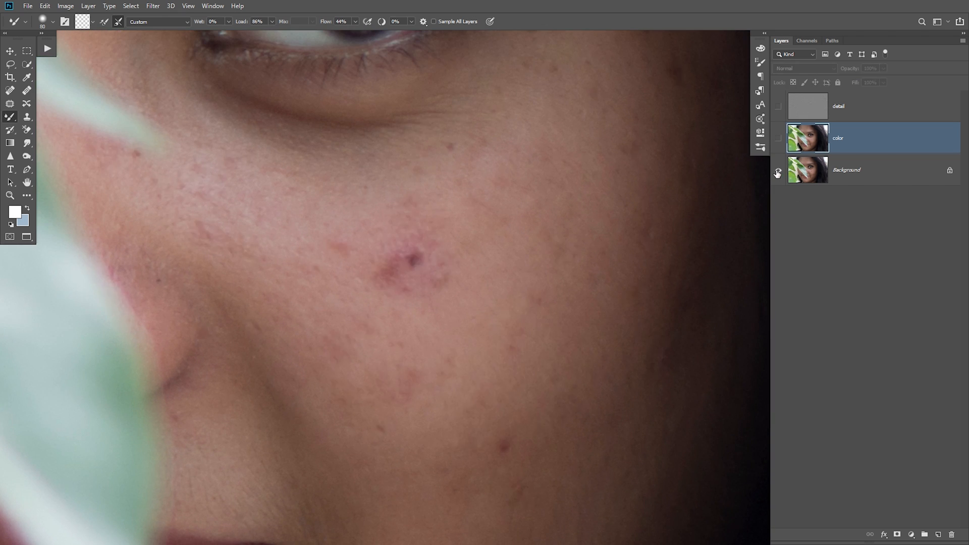
{"action": "left_click", "coordinate": [778, 173], "text": "alt"}
{"action": "left_click", "coordinate": [778, 173], "text": "alt"}
{"action": "left_click", "coordinate": [777, 174], "text": "alt"}
{"action": "left_click", "coordinate": [778, 174], "text": "alt"}
{"action": "left_click", "coordinate": [777, 173], "text": "alt"}
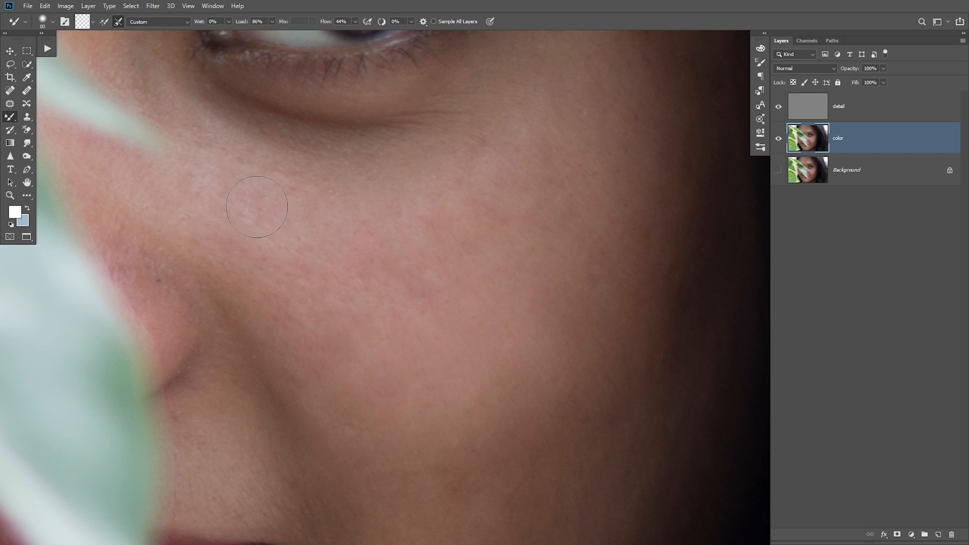
- Examine the retouched skin below the eye and on the forehead up close, and finally the whole portrait
{"action": "scroll", "coordinate": [437, 177], "scroll_direction": "up", "scroll_amount": 1}
{"action": "left_click_drag", "start_coordinate": [437, 177], "coordinate": [387, 305]}
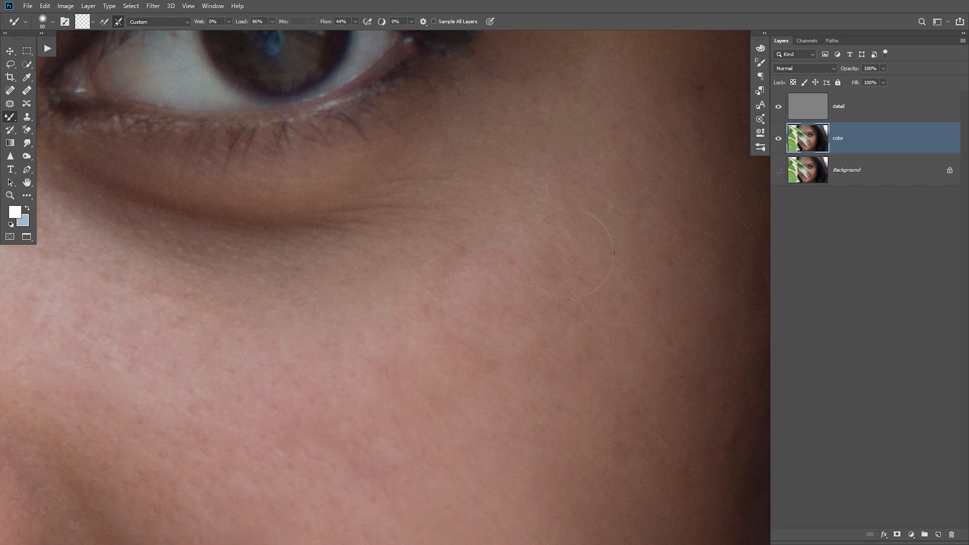
{"action": "scroll", "coordinate": [438, 266], "scroll_direction": "down", "scroll_amount": 2}
{"action": "left_click_drag", "start_coordinate": [305, 259], "coordinate": [380, 437]}
{"action": "left_click_drag", "start_coordinate": [257, 196], "coordinate": [348, 402]}
{"action": "left_click_drag", "start_coordinate": [233, 301], "coordinate": [427, 317]}
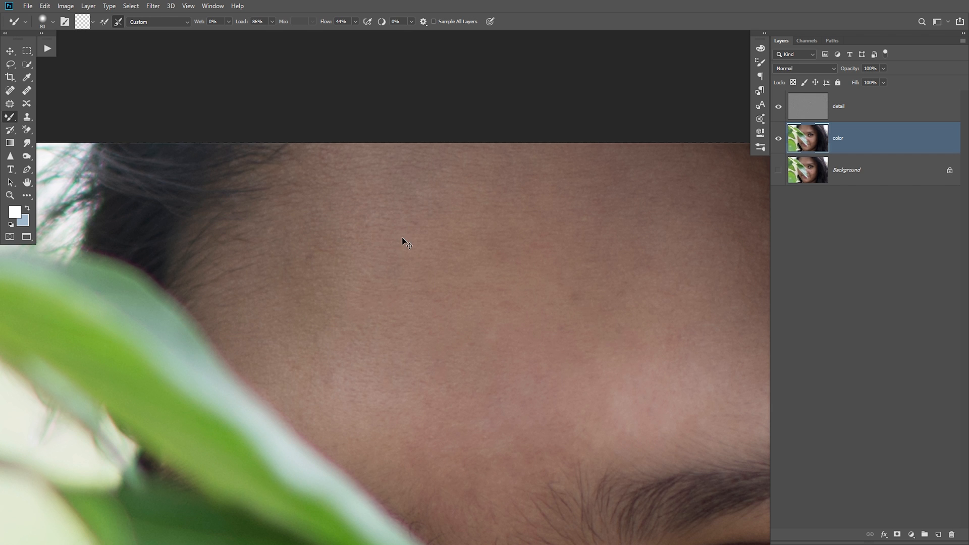
{"action": "key", "text": "ctrl+0"}
{"action": "left_click_drag", "start_coordinate": [615, 244], "coordinate": [523, 242]}
{"action": "scroll", "coordinate": [526, 246], "scroll_direction": "down", "scroll_amount": 2}
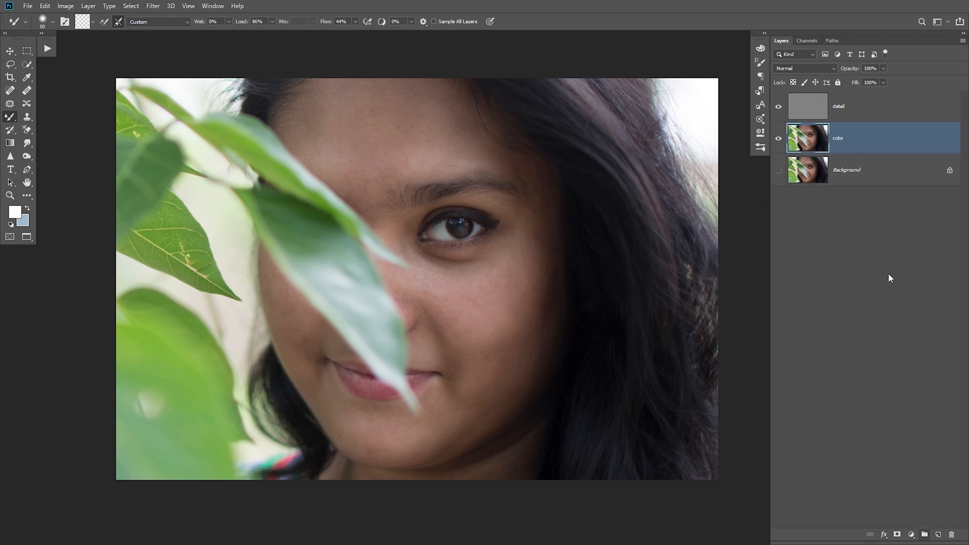
- Add a new layer above the detail layer and stamp all visible layers into it
{"action": "left_click", "coordinate": [881, 120]}
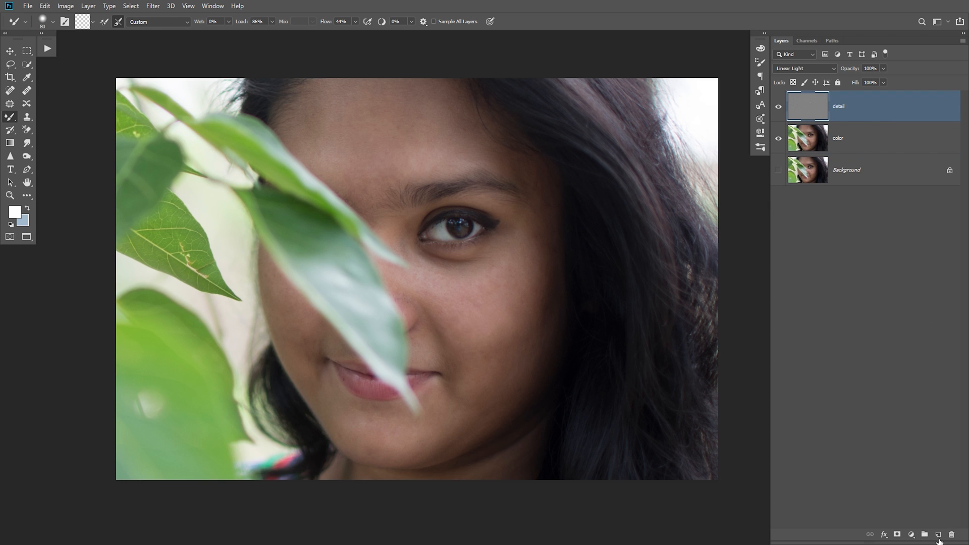
{"action": "left_click", "coordinate": [937, 534]}
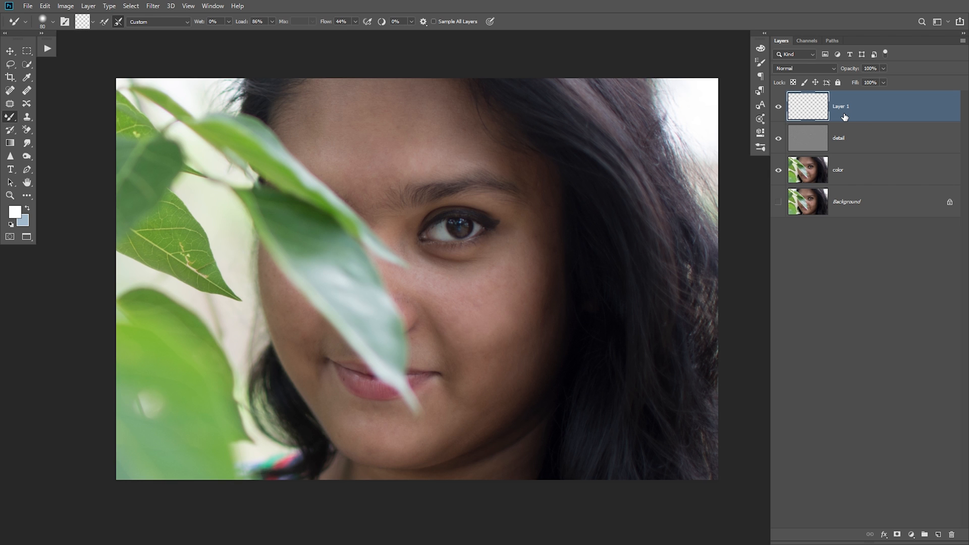
{"action": "key", "text": "ctrl+alt+shift+e"}
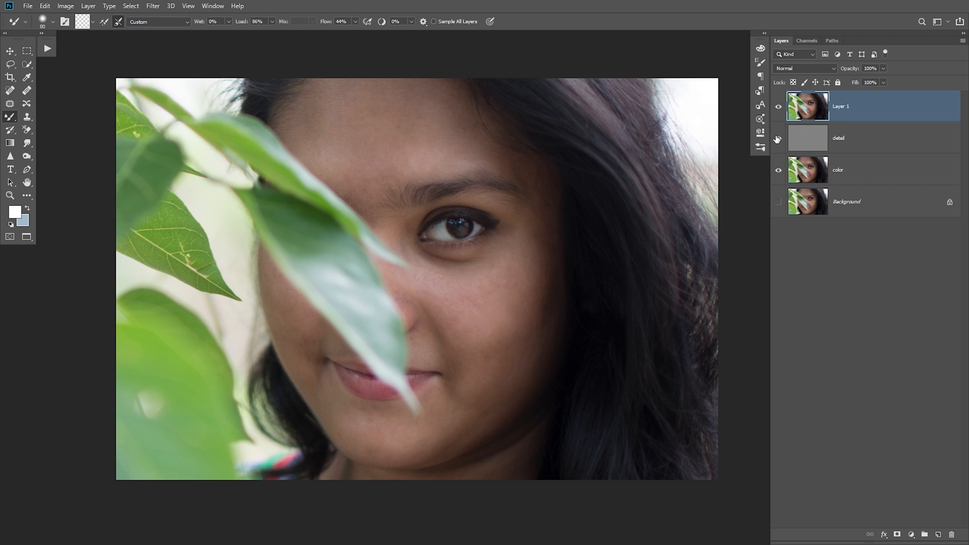
- Hide the detail and color layers and combine them into one group
{"action": "left_click", "coordinate": [845, 174]}
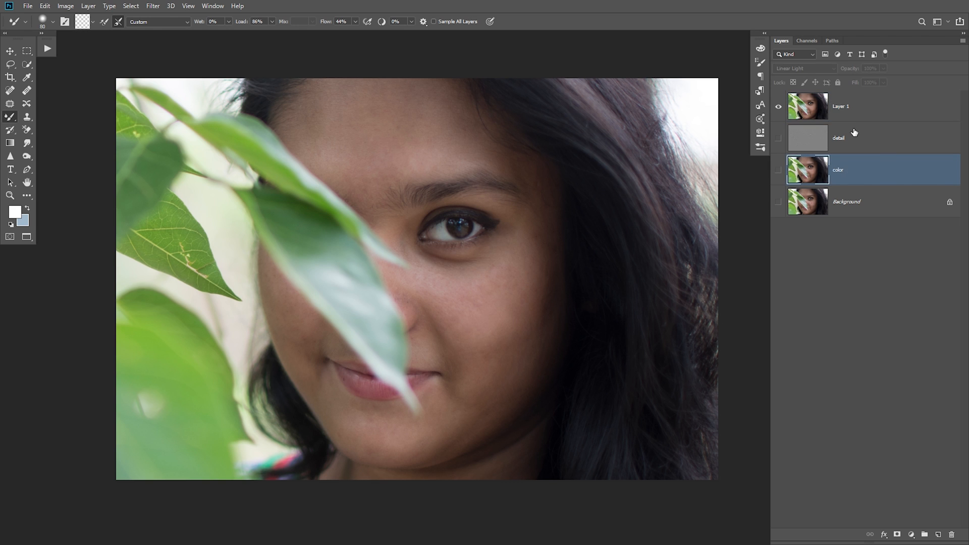
{"action": "left_click", "coordinate": [857, 144], "text": "shift"}
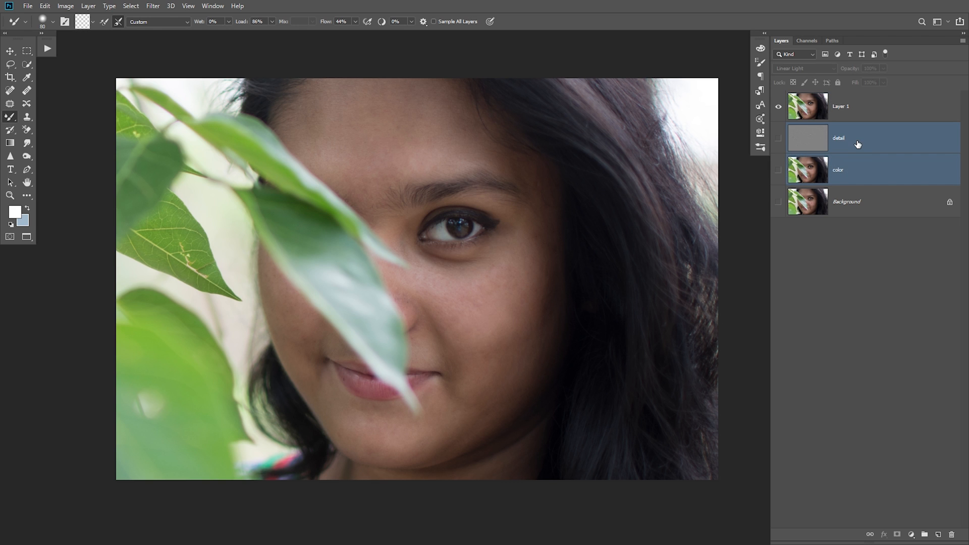
{"action": "key", "text": "ctrl+g"}
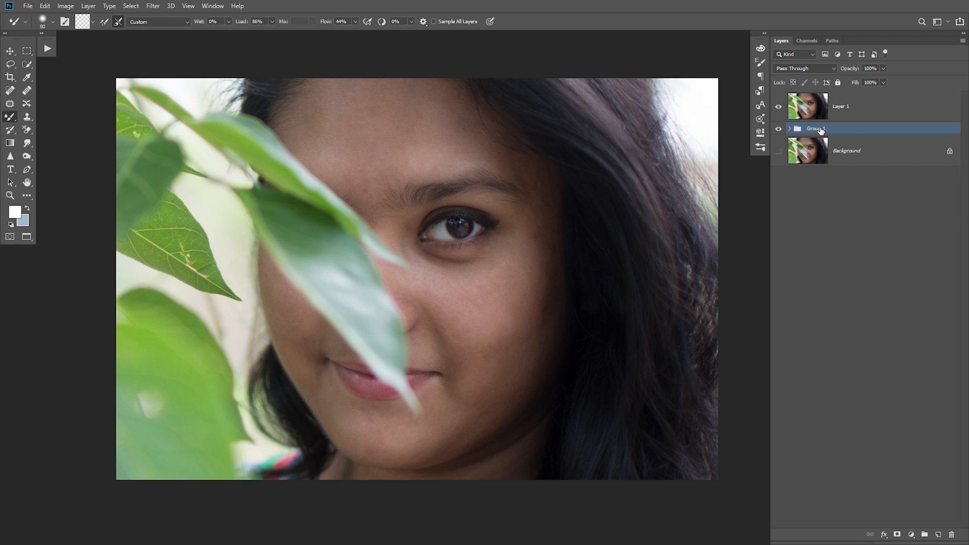
- Hide the group, show the Background layer, and compare the portrait with the merged layer hidden and shown
{"action": "left_click", "coordinate": [825, 151]}
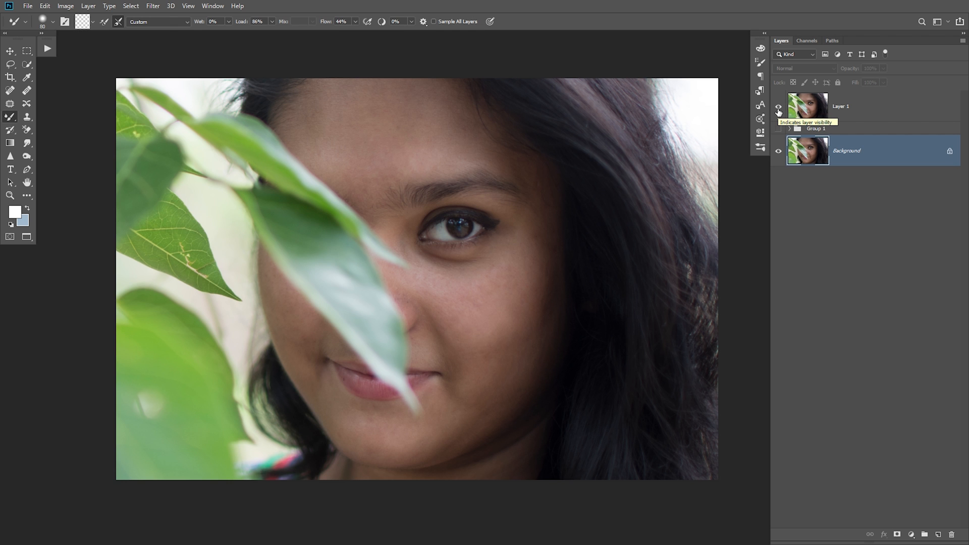
{"action": "key", "text": "ctrl+plus"}
{"action": "key", "text": "ctrl+0"}
{"action": "left_click_drag", "start_coordinate": [655, 204], "coordinate": [545, 255]}
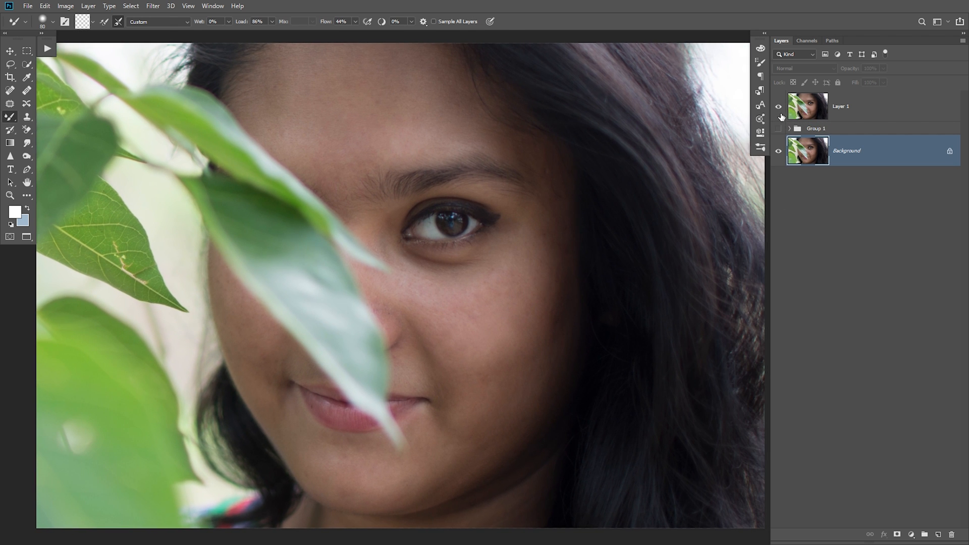
{"action": "left_click", "coordinate": [778, 107]}
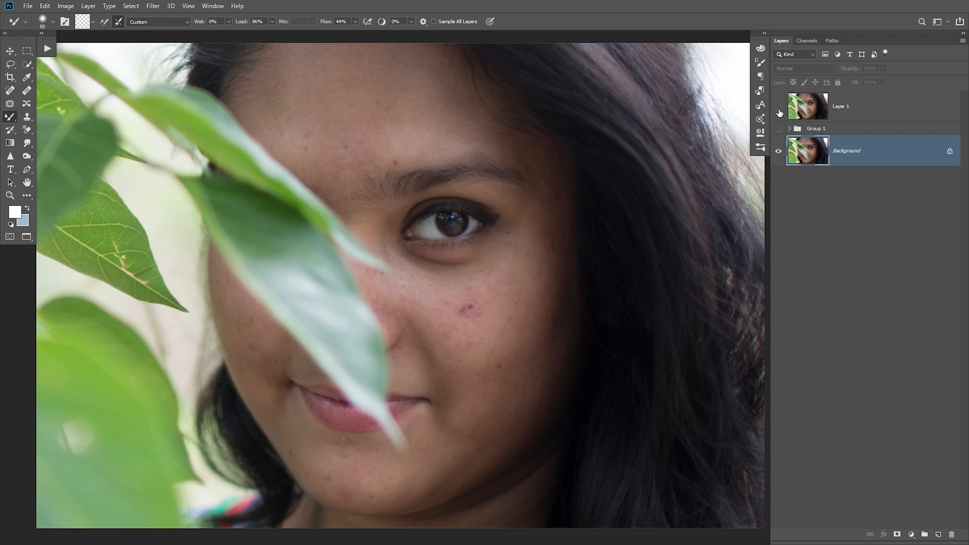
{"action": "left_click", "coordinate": [779, 112]}
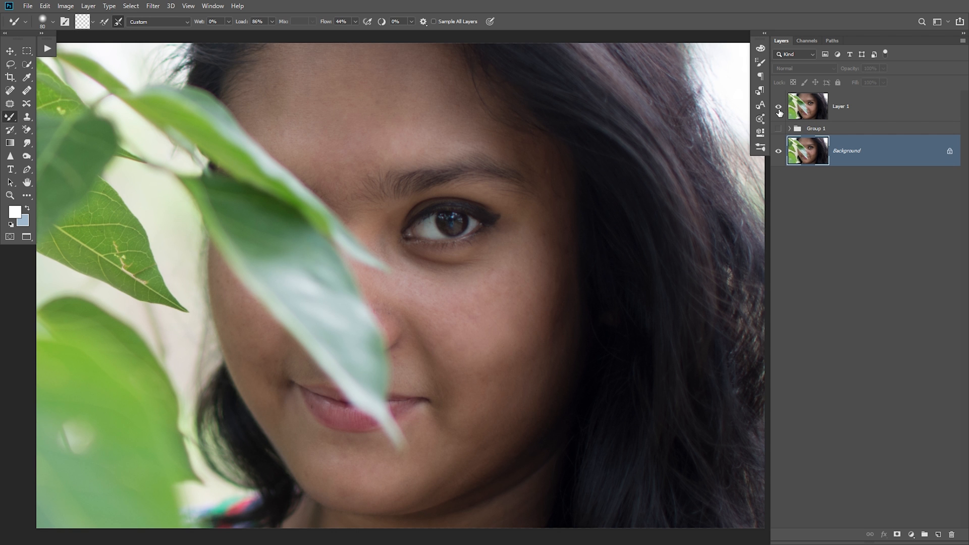